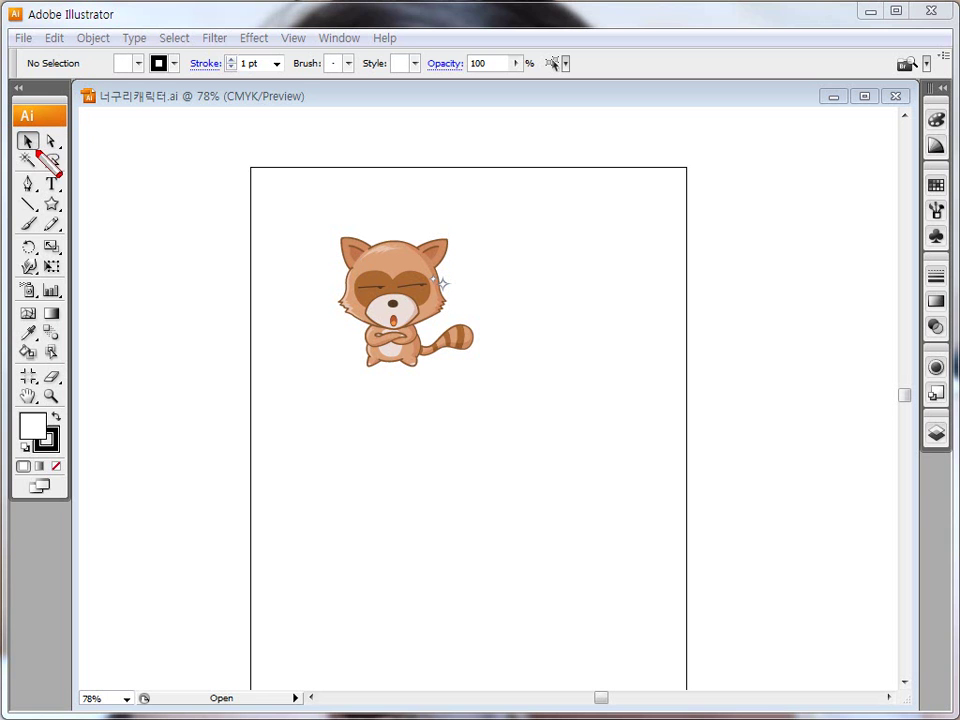
# Step: Select the raccoon group and duplicate it horizontally beside the original on the artboard
pyautogui.moveTo(40, 132); pyautogui.dragTo(36, 130)
pyautogui.press('Escape')
pyautogui.moveTo(314, 217); pyautogui.dragTo(487, 403)
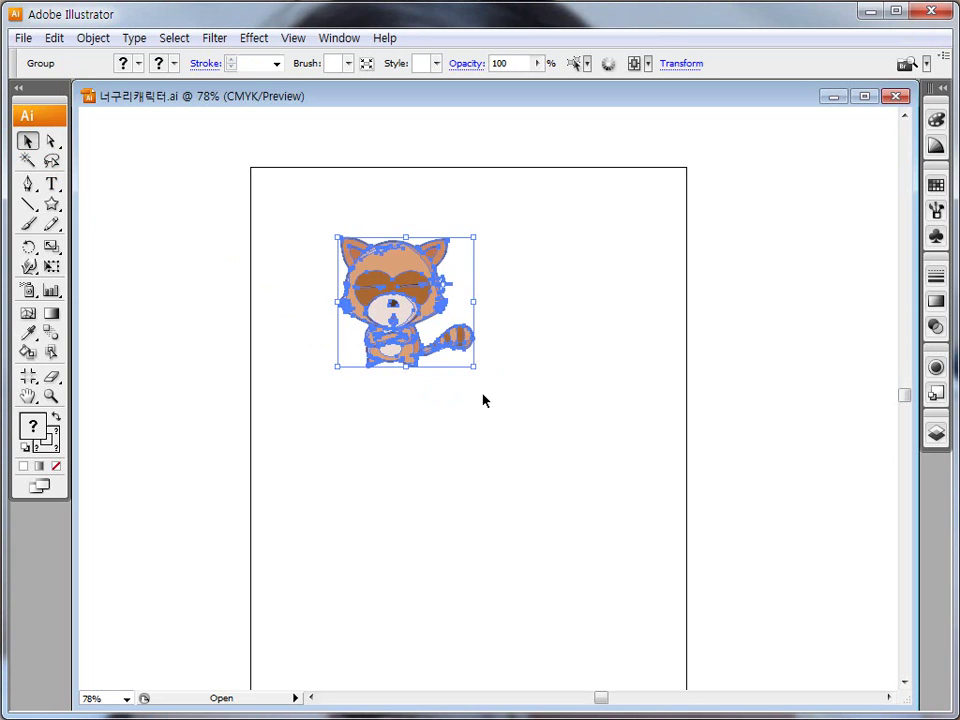
pyautogui.press('alt')
pyautogui.moveTo(390, 272); pyautogui.dragTo(565, 271)
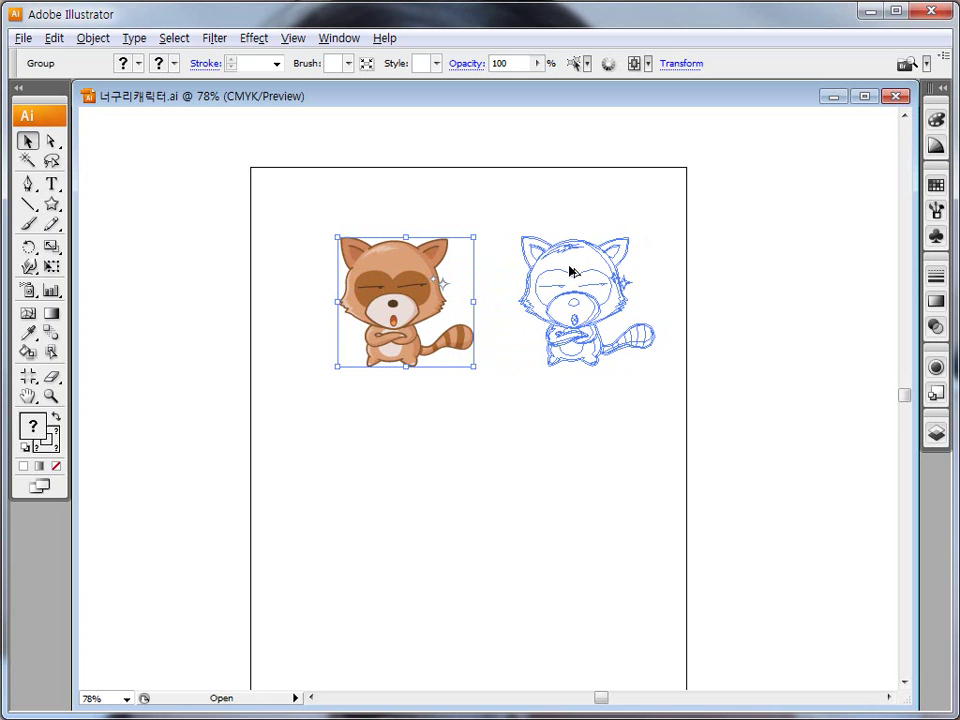
pyautogui.moveTo(570, 270)
pyautogui.mouseDown()
pyautogui.moveTo(538, 272)
pyautogui.moveTo(581, 272)
pyautogui.moveTo(523, 272)
pyautogui.moveTo(590, 275)
pyautogui.moveTo(549, 274)
pyautogui.moveTo(560, 281)
pyautogui.mouseUp()
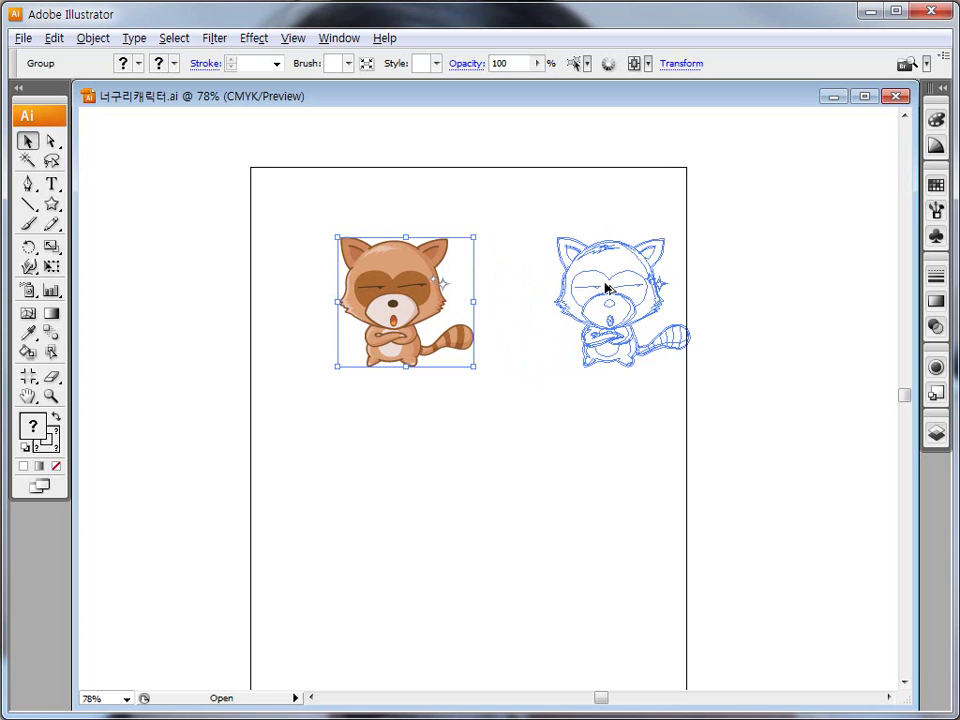
pyautogui.moveTo(607, 285); pyautogui.dragTo(566, 293)
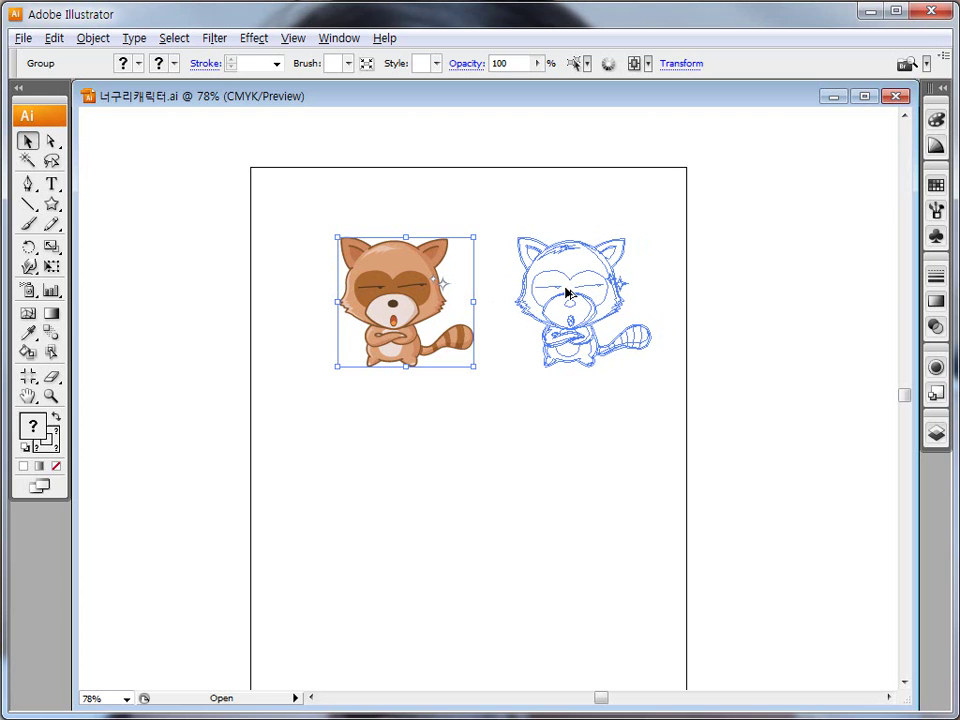
pyautogui.moveTo(566, 292); pyautogui.dragTo(566, 293)
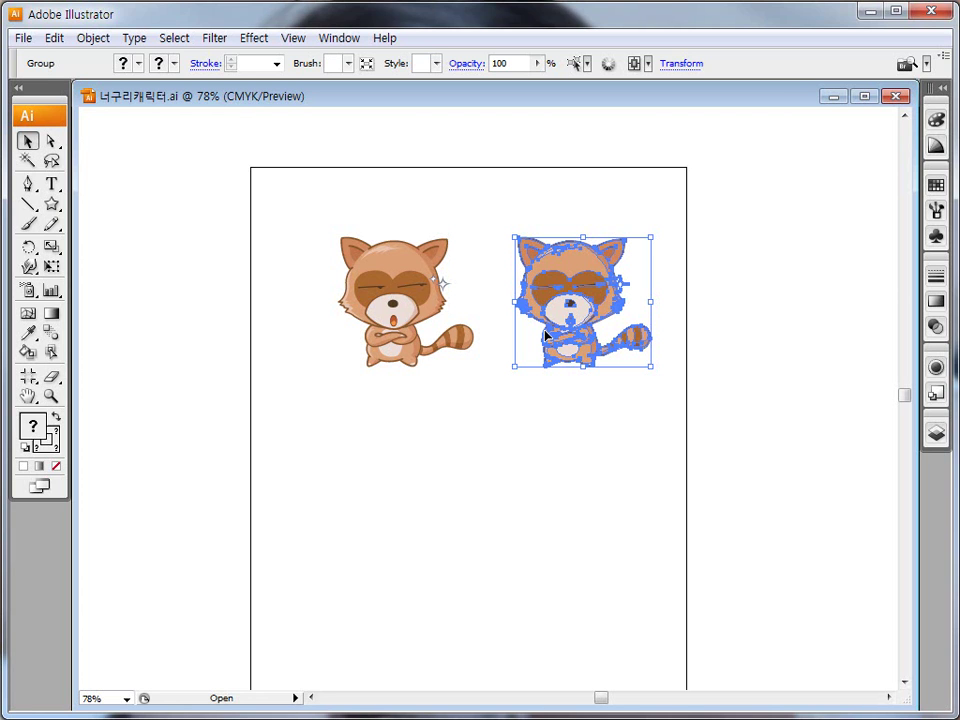
# Step: Move the duplicated raccoon around beside the original, including below its first position, and delete it
pyautogui.moveTo(574, 324)
pyautogui.mouseDown()
pyautogui.moveTo(478, 431)
pyautogui.moveTo(497, 497)
pyautogui.moveTo(574, 322)
pyautogui.moveTo(540, 435)
pyautogui.moveTo(471, 493)
pyautogui.moveTo(581, 364)
pyautogui.moveTo(551, 407)
pyautogui.moveTo(416, 510)
pyautogui.moveTo(566, 433)
pyautogui.moveTo(429, 493)
pyautogui.moveTo(566, 426)
pyautogui.moveTo(586, 312)
pyautogui.mouseUp()
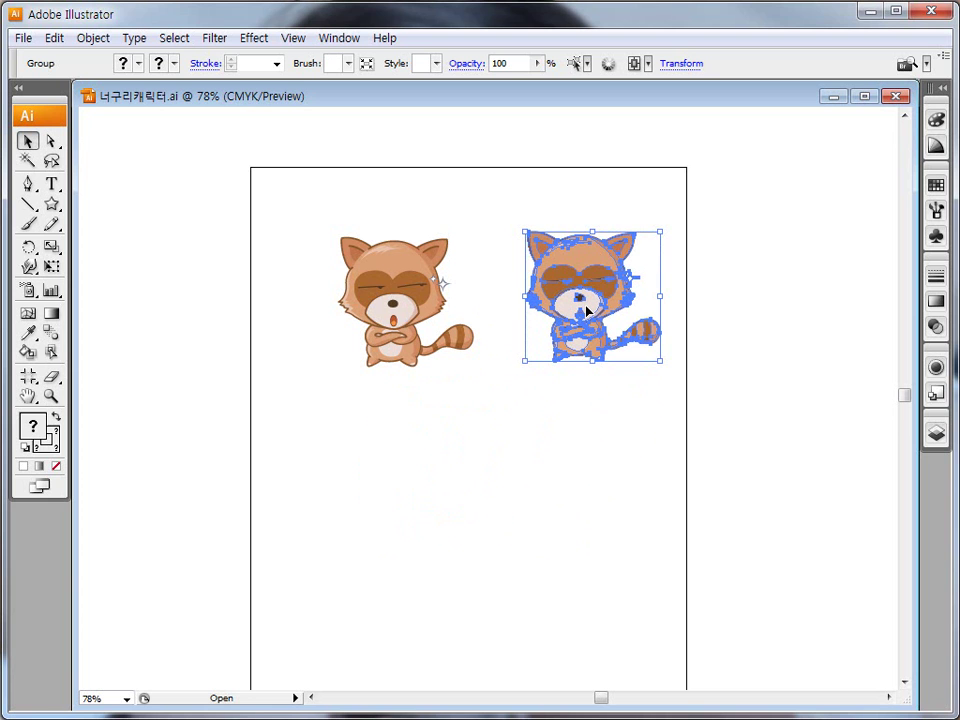
pyautogui.click(594, 356)
pyautogui.moveTo(583, 317); pyautogui.dragTo(588, 455)
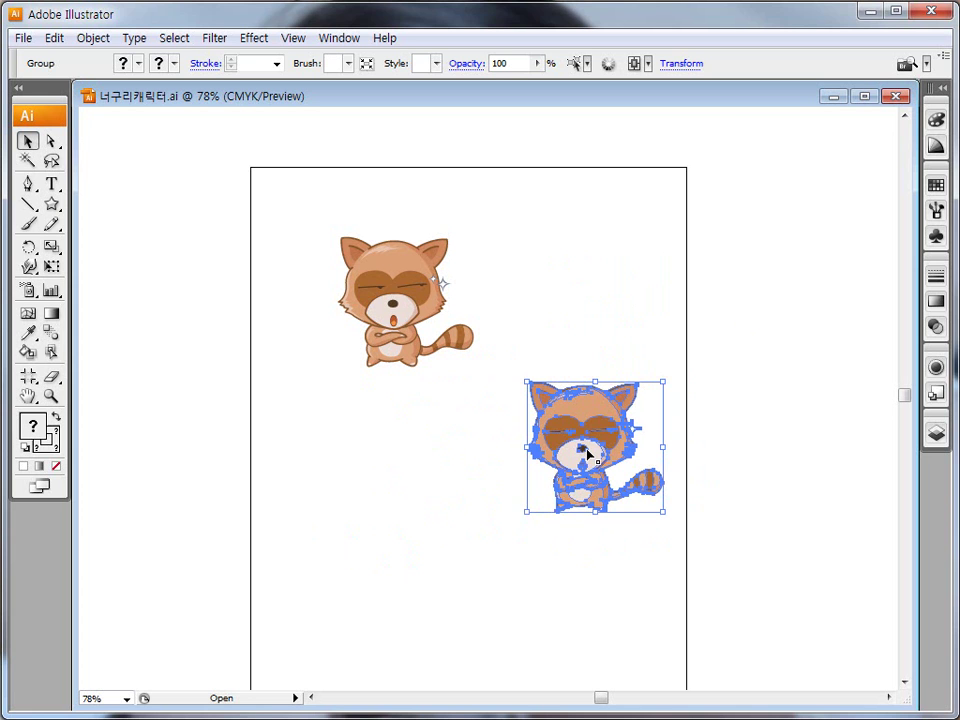
pyautogui.moveTo(568, 439); pyautogui.dragTo(611, 332)
pyautogui.press('Delete')
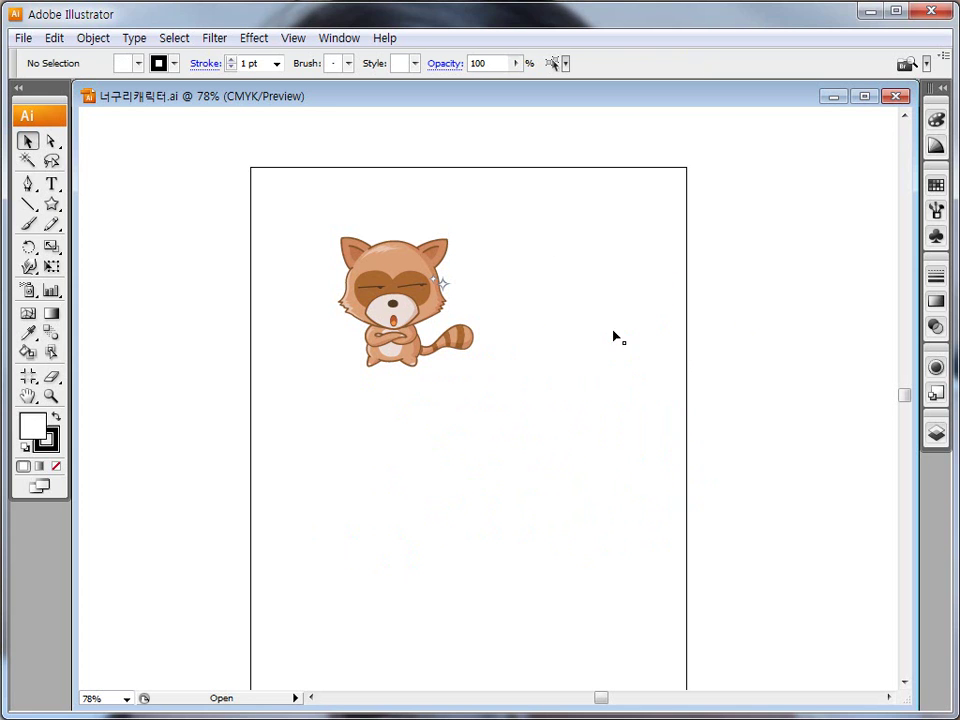
# Step: Copy the raccoon, paste it into the middle of the view, and delete the pasted copy
pyautogui.moveTo(321, 208); pyautogui.dragTo(512, 407)
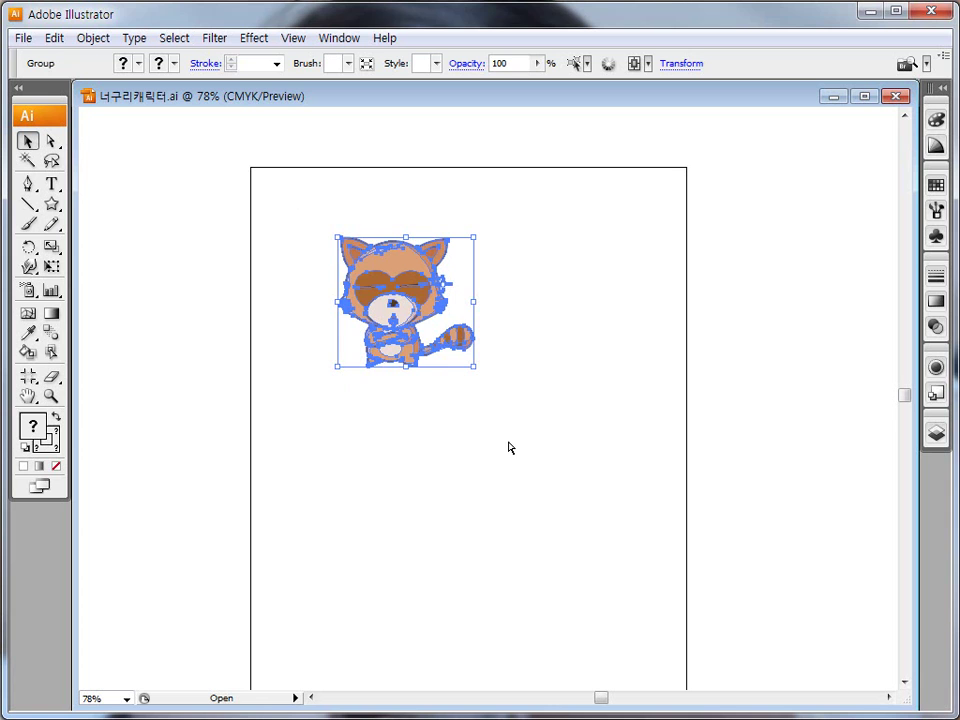
pyautogui.hotkey('ctrl', 'v')
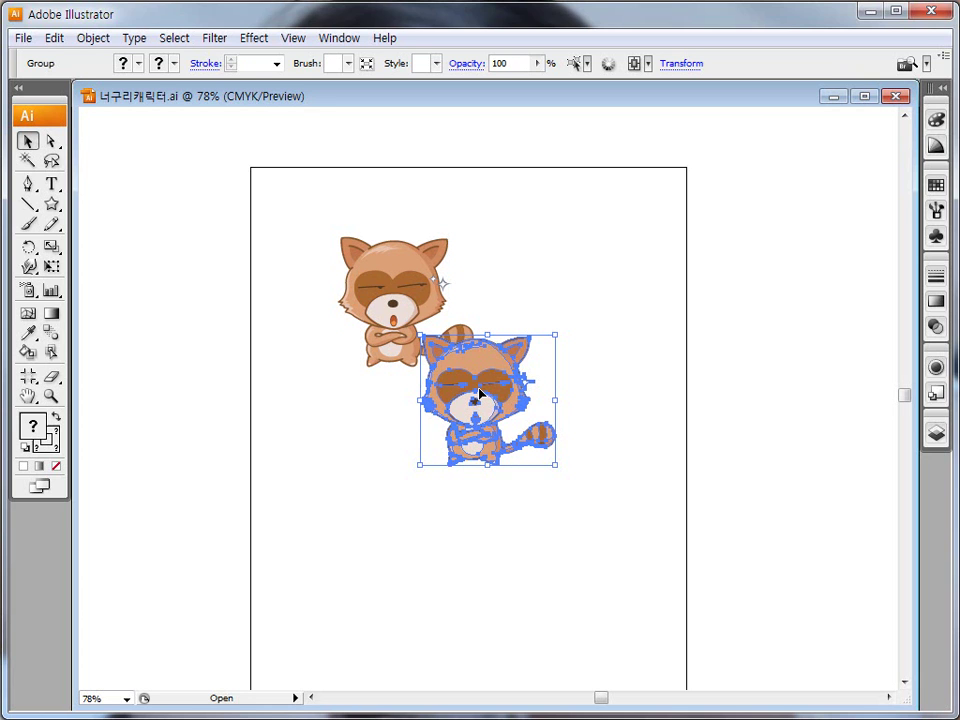
pyautogui.press('Delete')
pyautogui.moveTo(333, 215); pyautogui.dragTo(492, 388)
pyautogui.hotkey('ctrl', 'shift', 'b')
pyautogui.hotkey('ctrl', 'shift', 'b')
pyautogui.hotkey('ctrl', '2')
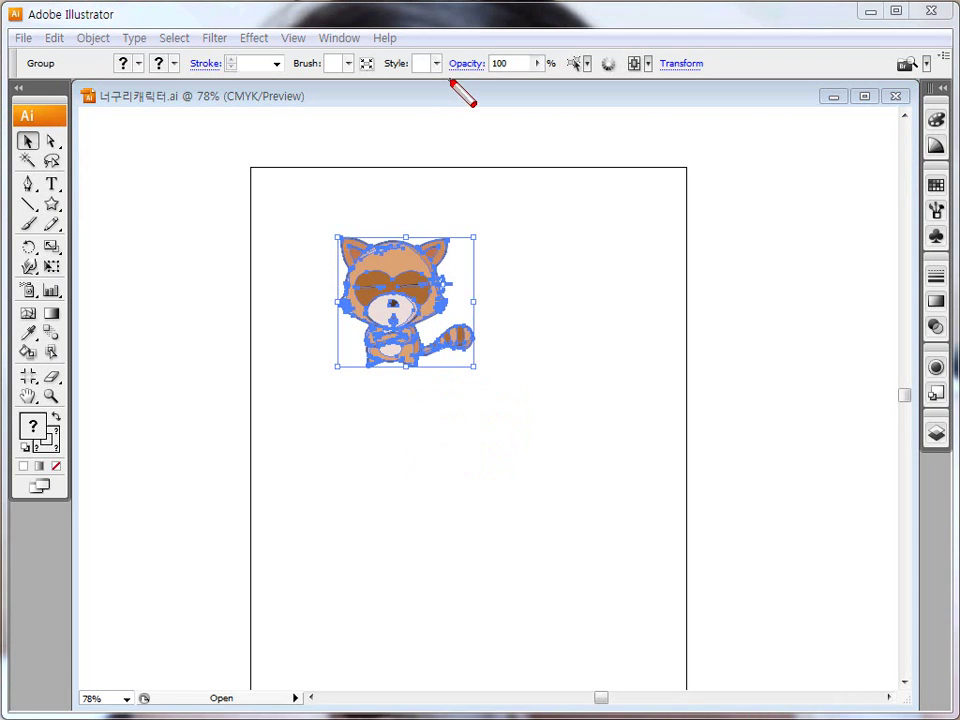
pyautogui.moveTo(465, 82)
pyautogui.mouseDown()
pyautogui.moveTo(489, 285)
pyautogui.moveTo(457, 697)
pyautogui.mouseUp()
pyautogui.moveTo(14, 356)
pyautogui.mouseDown()
pyautogui.moveTo(166, 361)
pyautogui.moveTo(848, 352)
pyautogui.mouseUp()
pyautogui.moveTo(511, 428)
pyautogui.mouseDown()
pyautogui.moveTo(477, 275)
pyautogui.moveTo(579, 333)
pyautogui.moveTo(561, 406)
pyautogui.moveTo(521, 428)
pyautogui.mouseUp()
pyautogui.press('Escape')
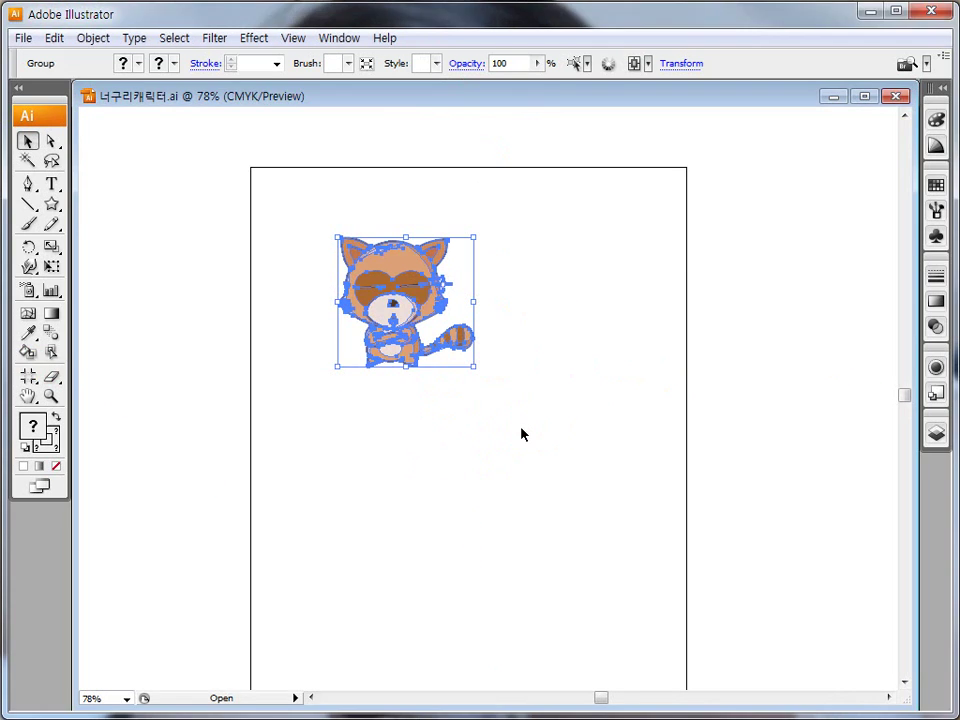
# Step: Move the raccoon off the artboard beyond its upper-left corner and paste a copy into the middle of the view
pyautogui.moveTo(398, 303); pyautogui.dragTo(196, 218)
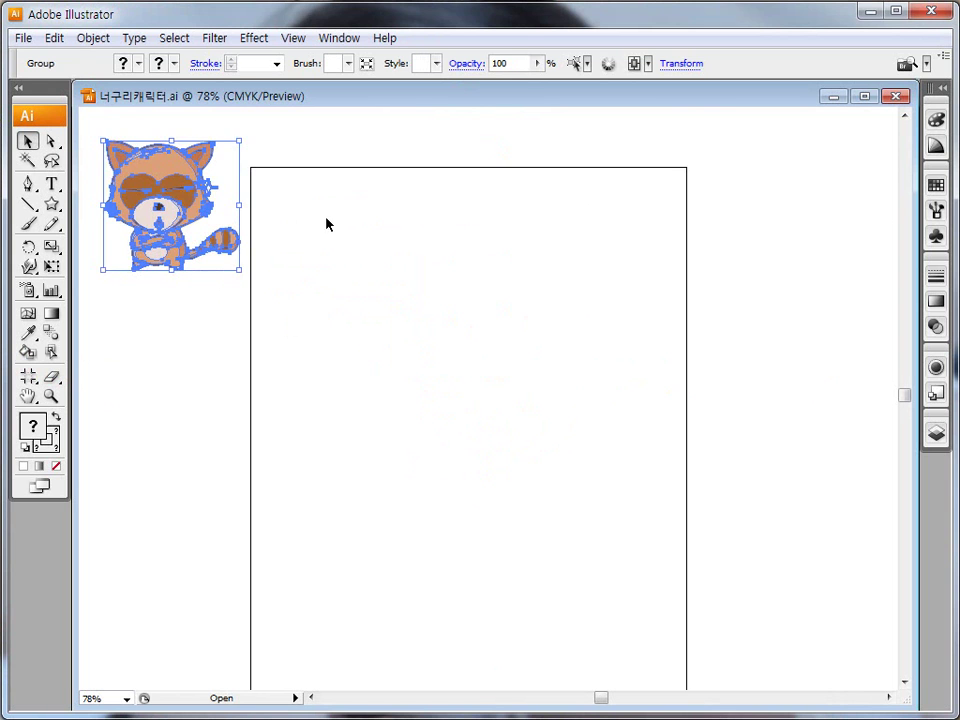
pyautogui.click(274, 146)
pyautogui.moveTo(272, 137); pyautogui.dragTo(96, 312)
pyautogui.moveTo(285, 120); pyautogui.dragTo(103, 312)
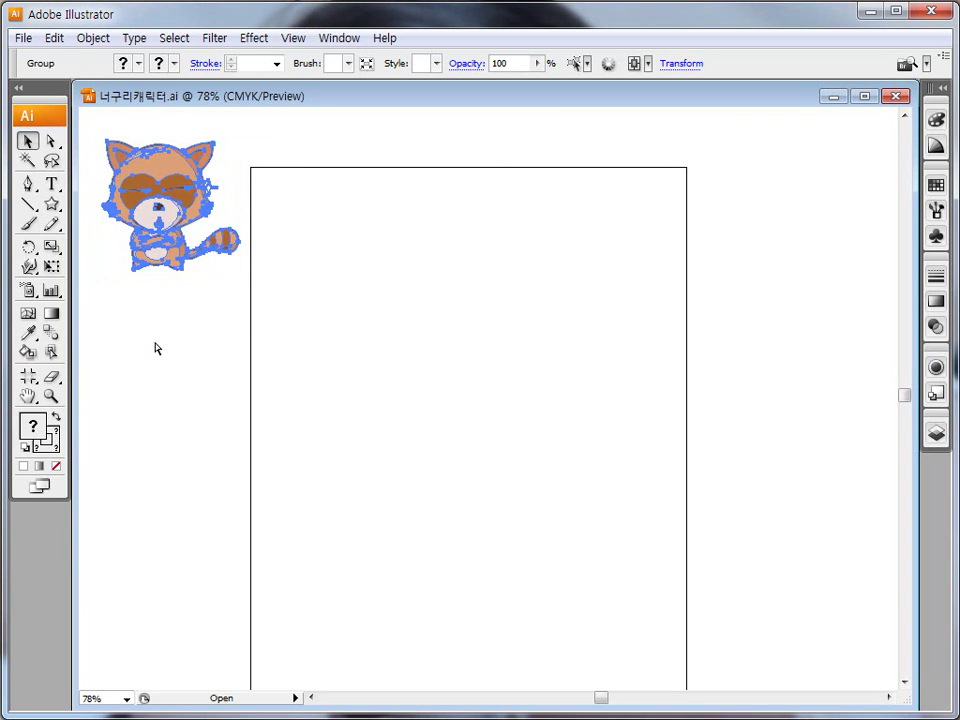
pyautogui.hotkey('ctrl', 'v')
pyautogui.hotkey('ctrl', '2')
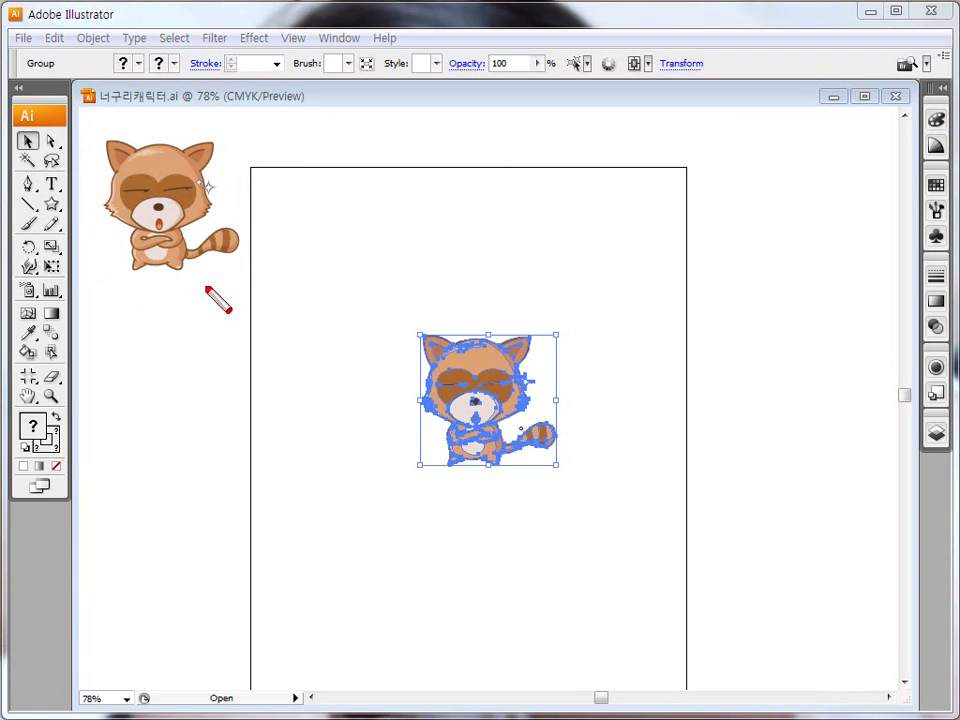
pyautogui.moveTo(214, 280)
pyautogui.mouseDown()
pyautogui.moveTo(130, 122)
pyautogui.moveTo(222, 265)
pyautogui.mouseUp()
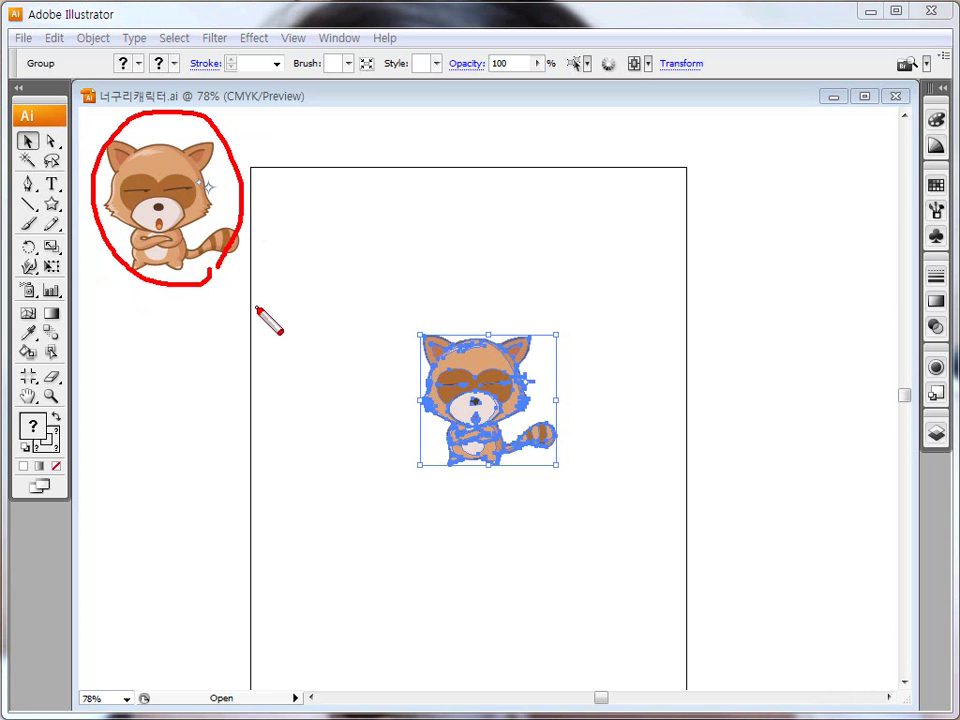
pyautogui.moveTo(2, 405)
pyautogui.mouseDown()
pyautogui.moveTo(556, 397)
pyautogui.moveTo(936, 405)
pyautogui.mouseUp()
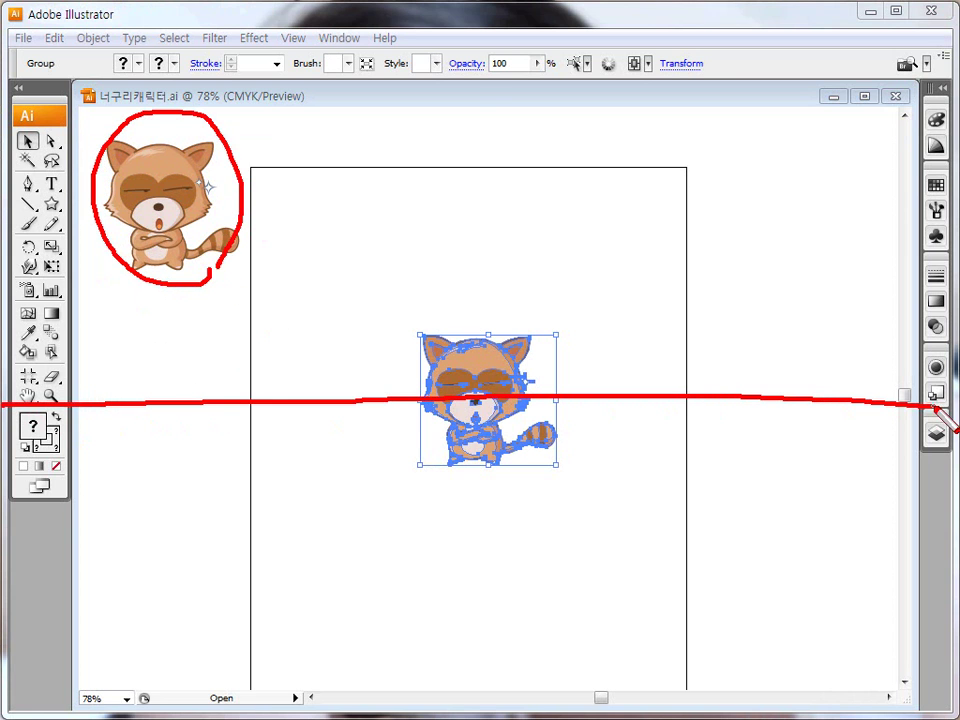
pyautogui.moveTo(474, 76)
pyautogui.mouseDown()
pyautogui.moveTo(502, 633)
pyautogui.moveTo(499, 683)
pyautogui.mouseUp()
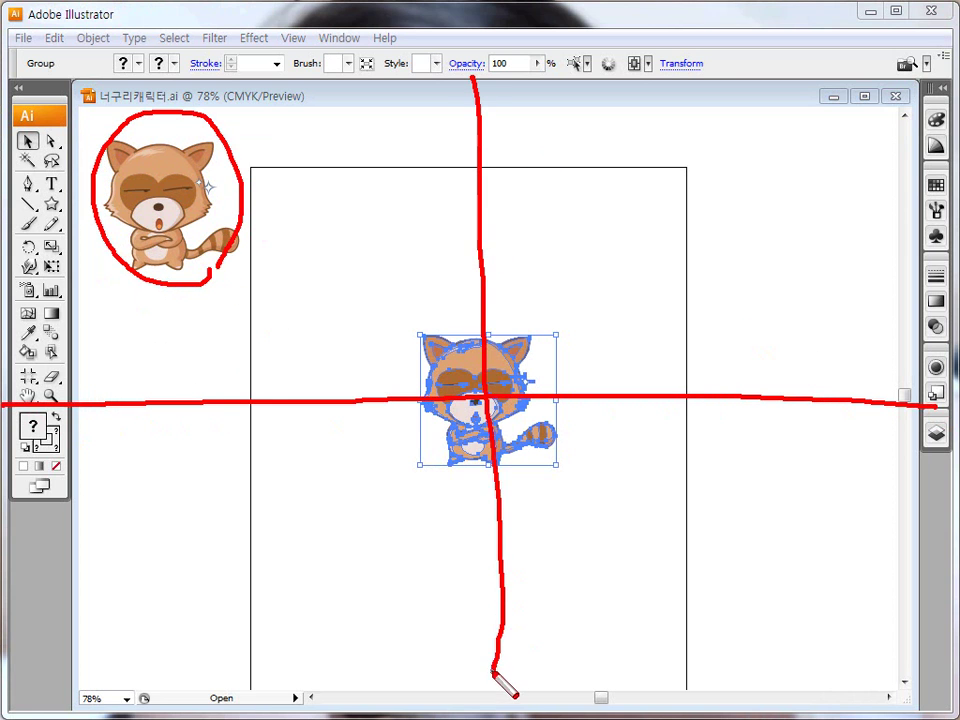
pyautogui.press('Escape')
# Step: Delete the pasted raccoon from the middle of the artboard and move the original raccoon there
pyautogui.moveTo(396, 315)
pyautogui.mouseDown()
pyautogui.moveTo(573, 499)
pyautogui.moveTo(580, 488)
pyautogui.mouseUp()
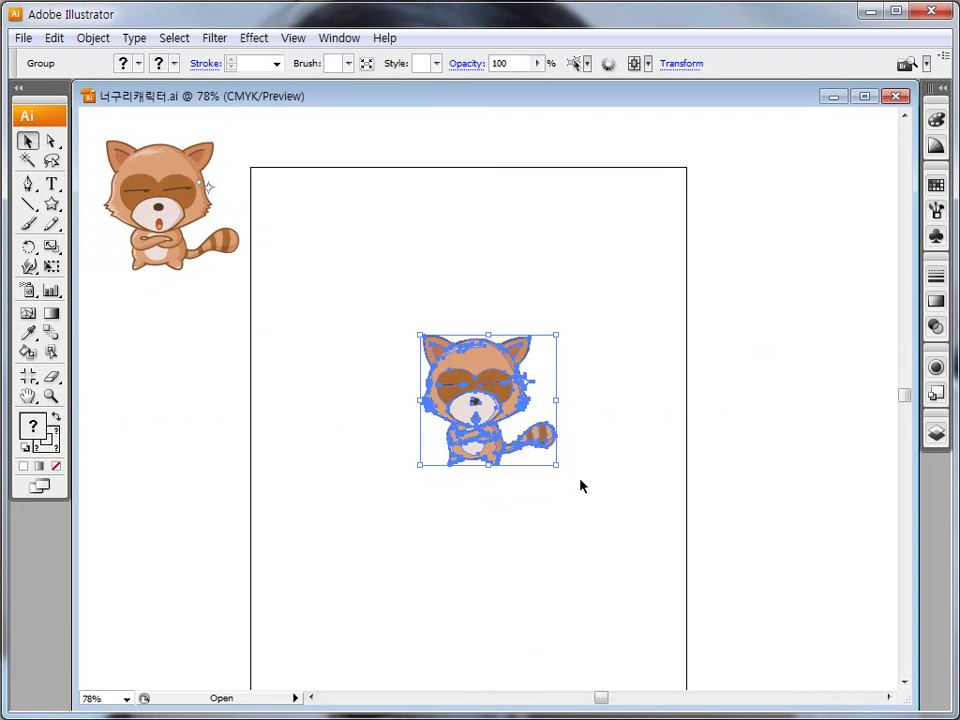
pyautogui.press('Delete')
pyautogui.moveTo(246, 130); pyautogui.dragTo(108, 290)
pyautogui.moveTo(142, 229); pyautogui.dragTo(439, 397)
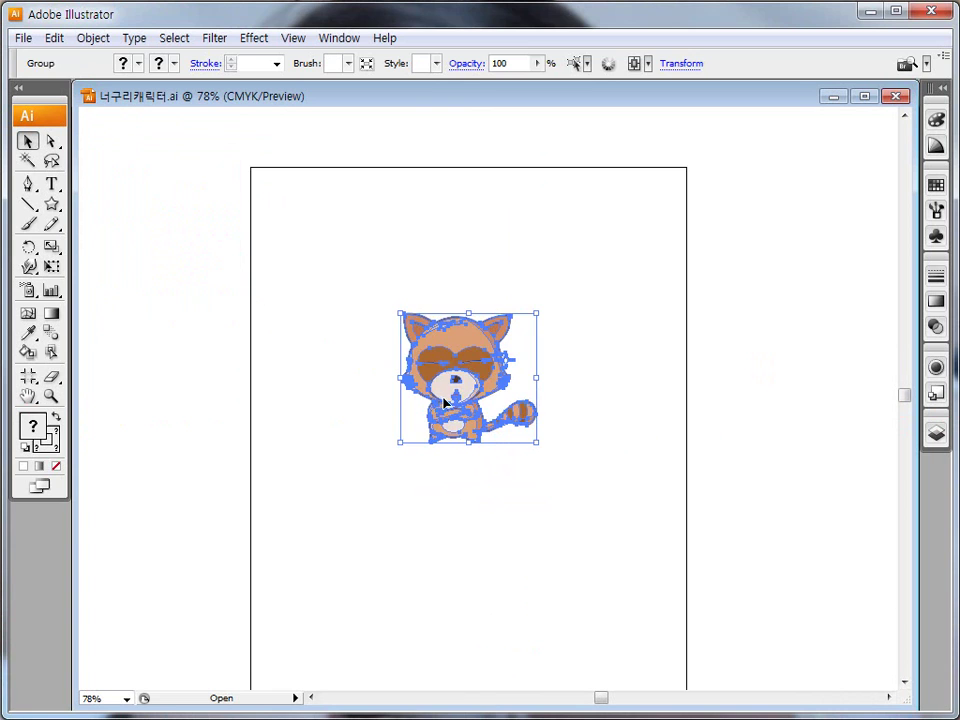
pyautogui.click(380, 475)
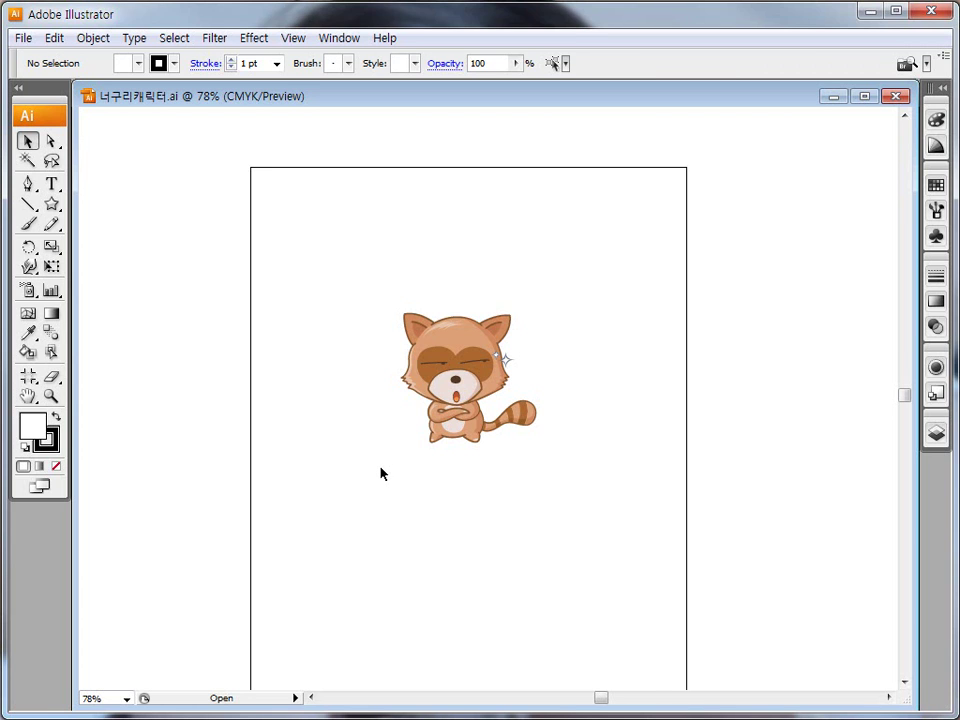
# Step: Copy the raccoon and paste the copy in place directly in front of the original
pyautogui.moveTo(380, 298); pyautogui.dragTo(581, 486)
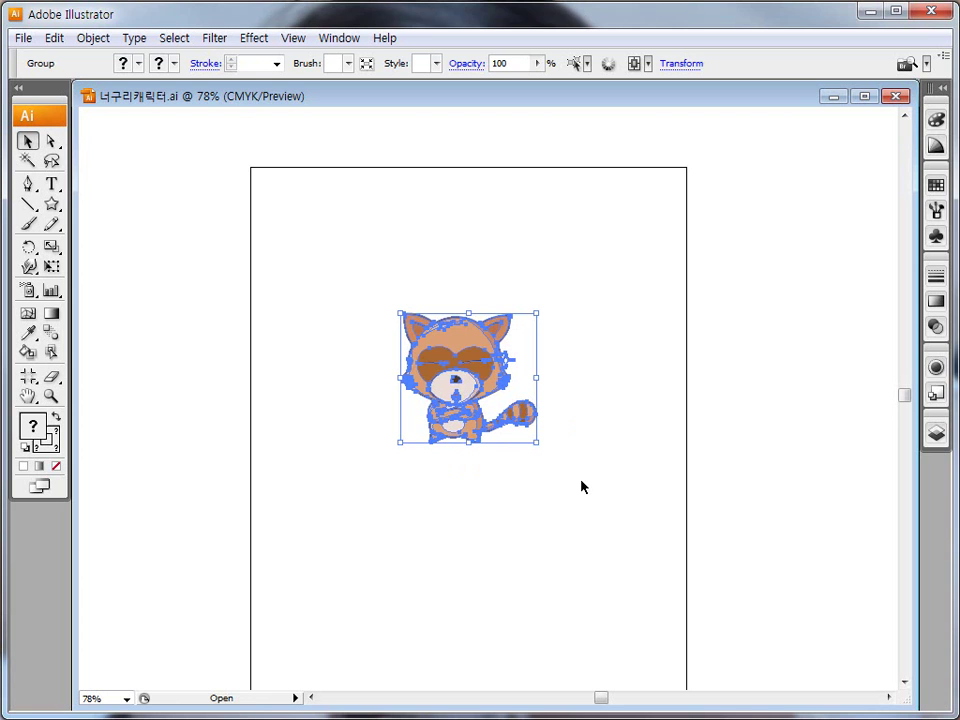
pyautogui.moveTo(362, 281); pyautogui.dragTo(585, 505)
pyautogui.hotkey('ctrl', 'h')
pyautogui.hotkey('ctrl', 'h')
pyautogui.hotkey('ctrl', 'shift', 'b')
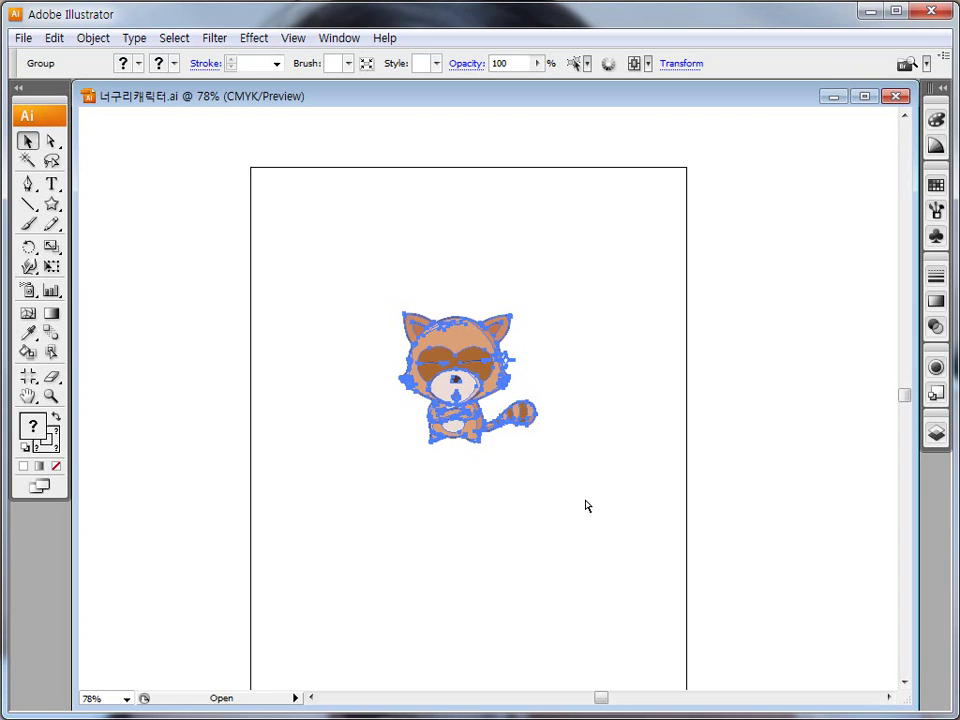
pyautogui.hotkey('ctrl', 'shift', 'b')
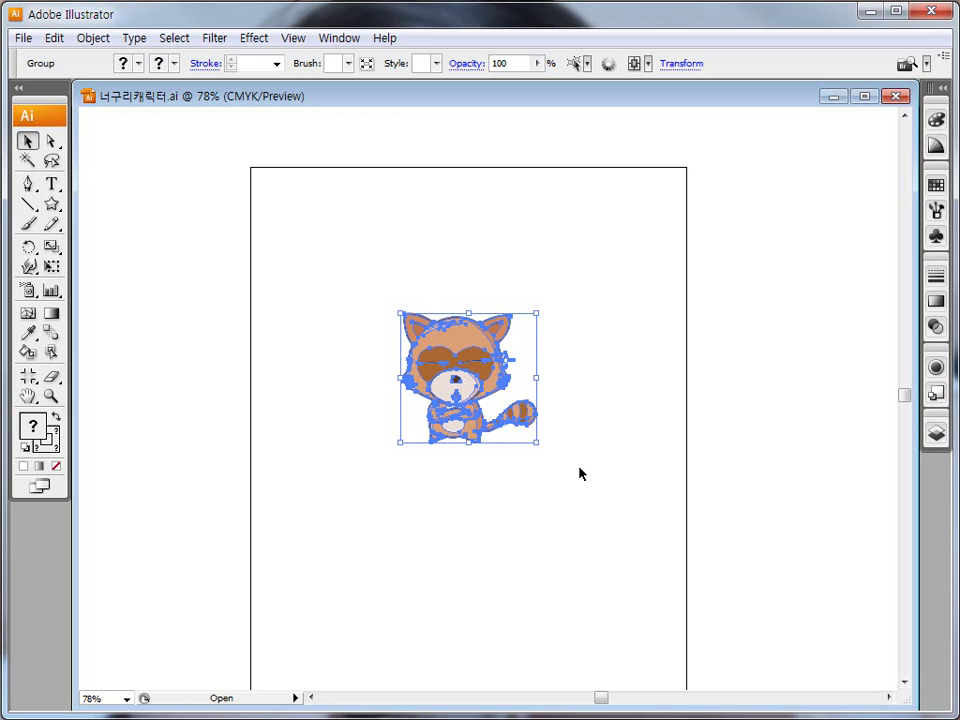
# Step: Move the frontmost raccoon diagonally down and left off the one beneath it, and delete the moved raccoon
pyautogui.click(527, 446)
pyautogui.click(471, 391)
pyautogui.moveTo(471, 391); pyautogui.dragTo(363, 484)
pyautogui.click(504, 536)
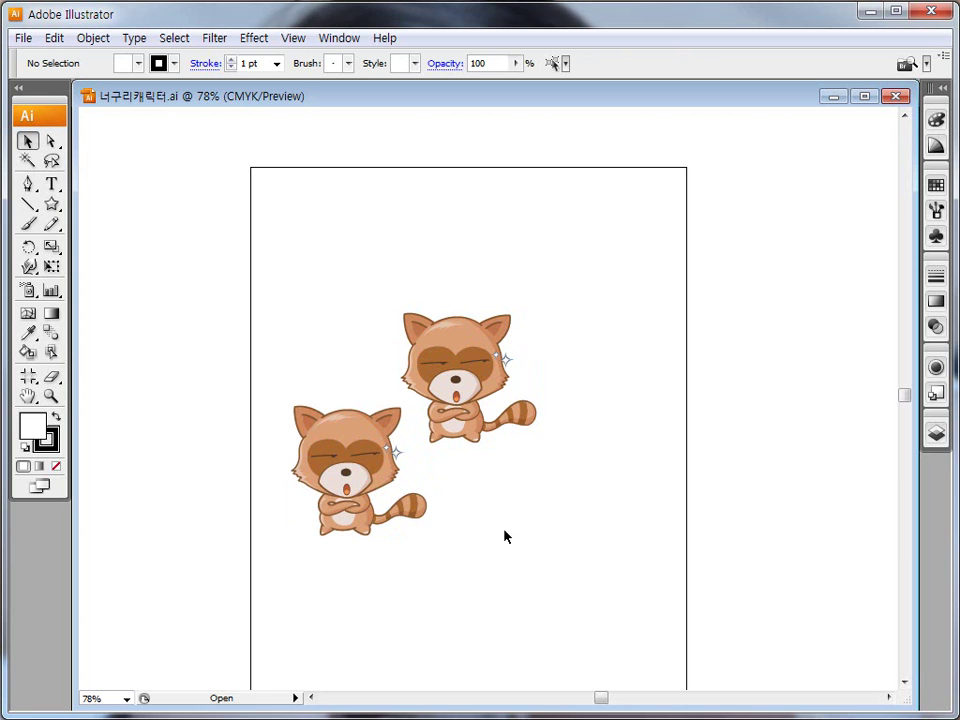
pyautogui.click(350, 480)
pyautogui.press('Delete')
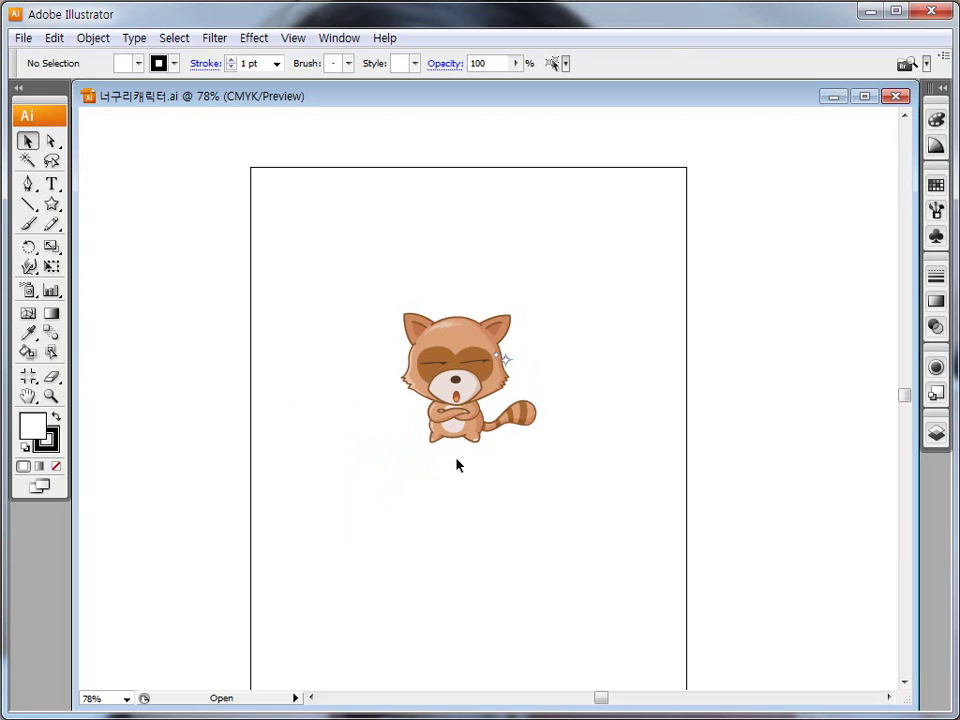
# Step: Copy the remaining raccoon and paste the copy in place directly behind it
pyautogui.click(492, 388)
pyautogui.hotkey('ctrl', 'shift', 'b')
pyautogui.hotkey('ctrl', 'shift', 'b')
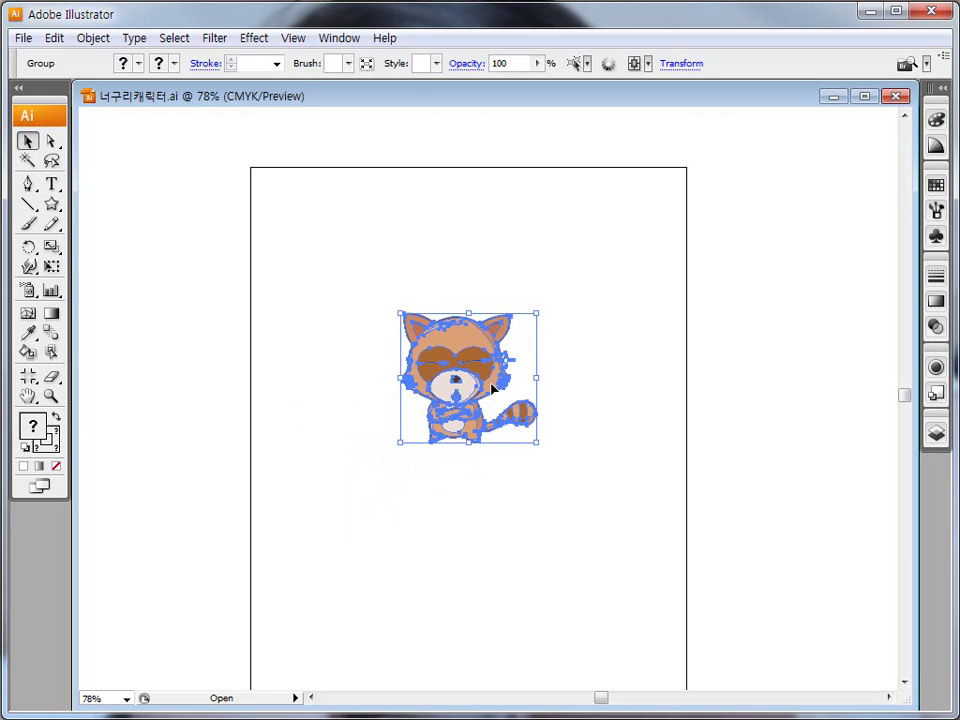
pyautogui.hotkey('ctrl', 'shift', 'b')
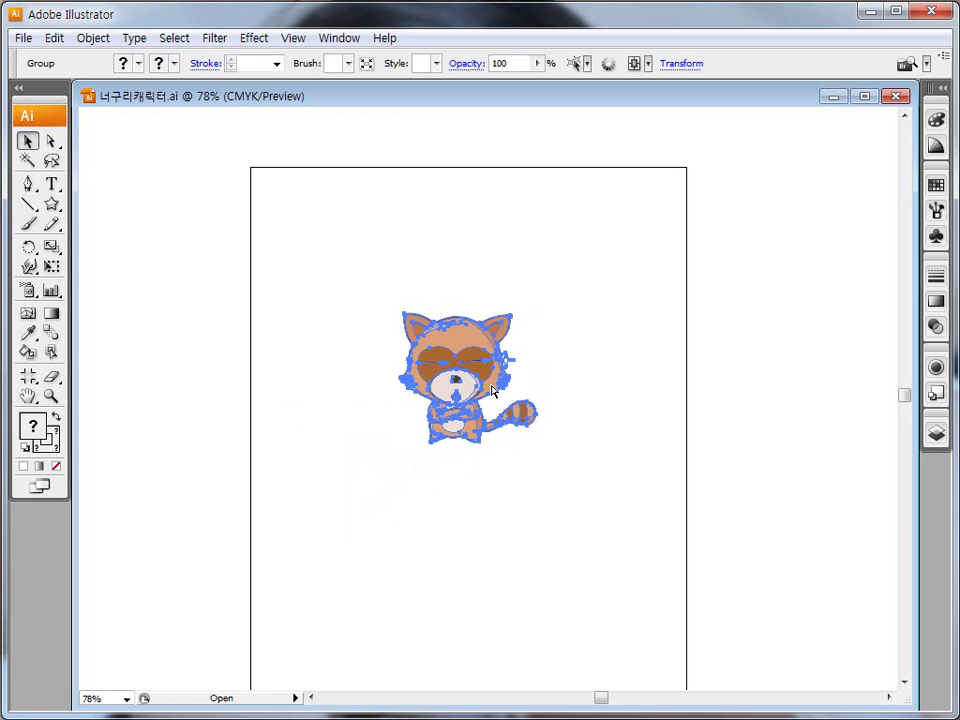
pyautogui.hotkey('ctrl', 'shift', 'b')
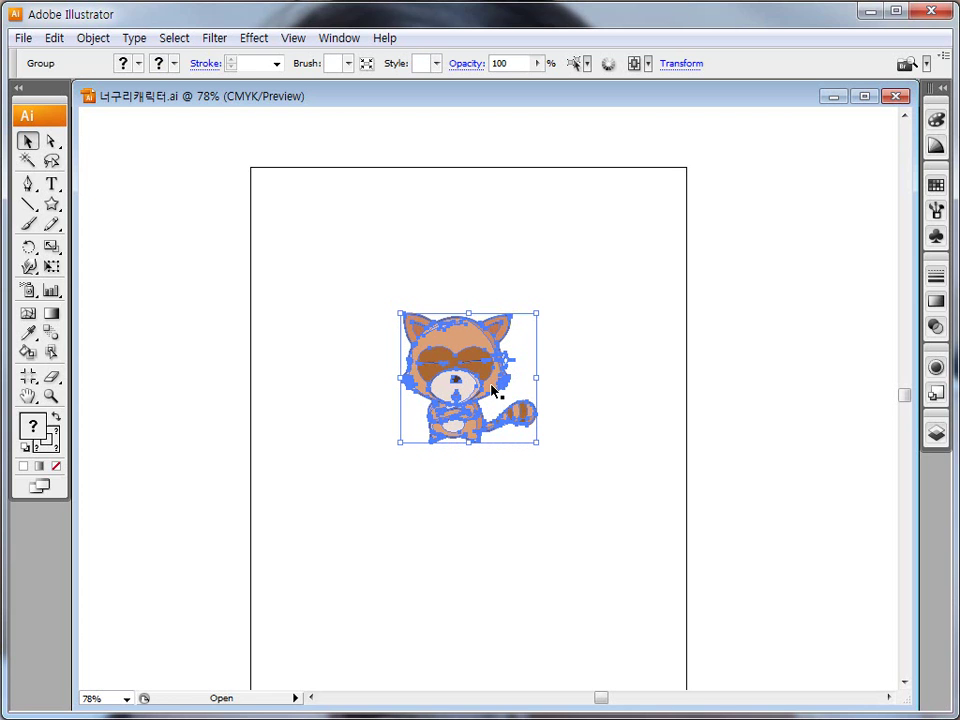
# Step: Move the upper raccoon of the stacked pair diagonally down and left to expose the other, and delete it
pyautogui.click(585, 394)
pyautogui.click(472, 385)
pyautogui.moveTo(472, 385); pyautogui.dragTo(370, 468)
pyautogui.click(489, 549)
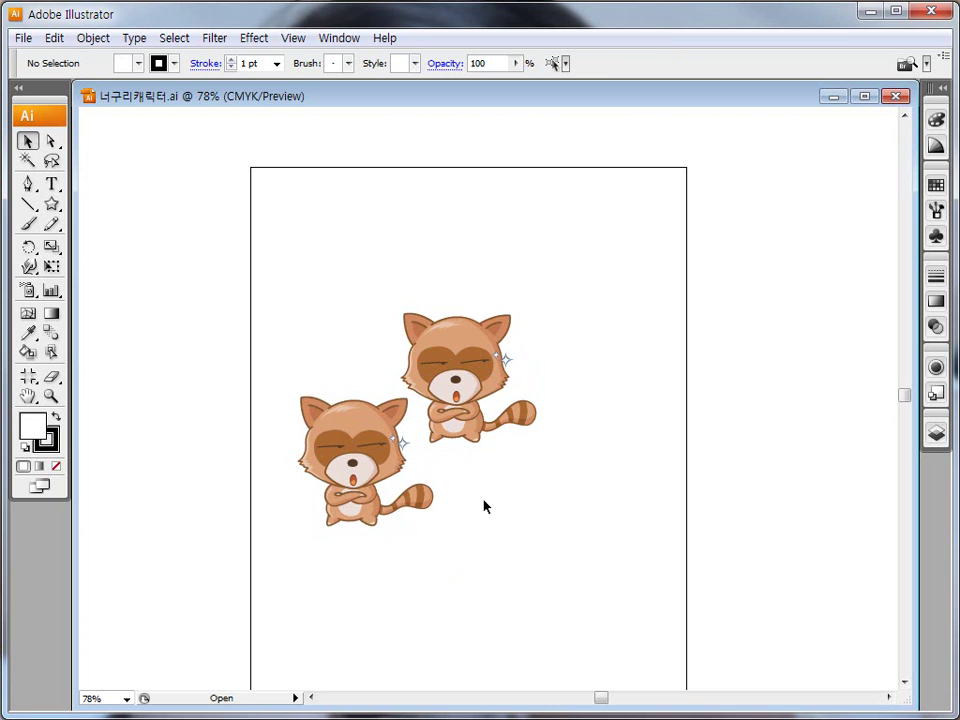
pyautogui.click(352, 488)
pyautogui.press('Delete')
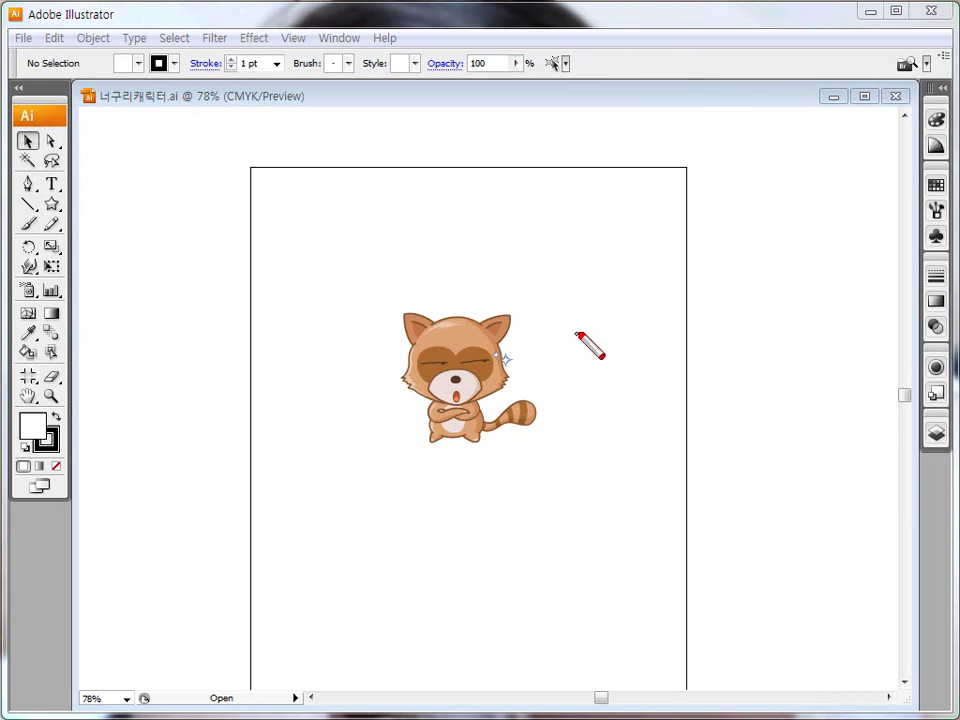
pyautogui.moveTo(600, 268); pyautogui.dragTo(599, 493)
pyautogui.moveTo(599, 198)
pyautogui.mouseDown()
pyautogui.moveTo(626, 225)
pyautogui.moveTo(626, 238)
pyautogui.moveTo(632, 229)
pyautogui.moveTo(634, 262)
pyautogui.mouseUp()
pyautogui.moveTo(638, 213)
pyautogui.mouseDown()
pyautogui.moveTo(645, 236)
pyautogui.moveTo(664, 236)
pyautogui.moveTo(649, 261)
pyautogui.moveTo(674, 266)
pyautogui.mouseUp()
pyautogui.moveTo(530, 213)
pyautogui.mouseDown()
pyautogui.moveTo(507, 211)
pyautogui.moveTo(506, 246)
pyautogui.moveTo(521, 228)
pyautogui.mouseUp()
pyautogui.moveTo(567, 265)
pyautogui.mouseDown()
pyautogui.moveTo(567, 441)
pyautogui.moveTo(577, 493)
pyautogui.mouseUp()
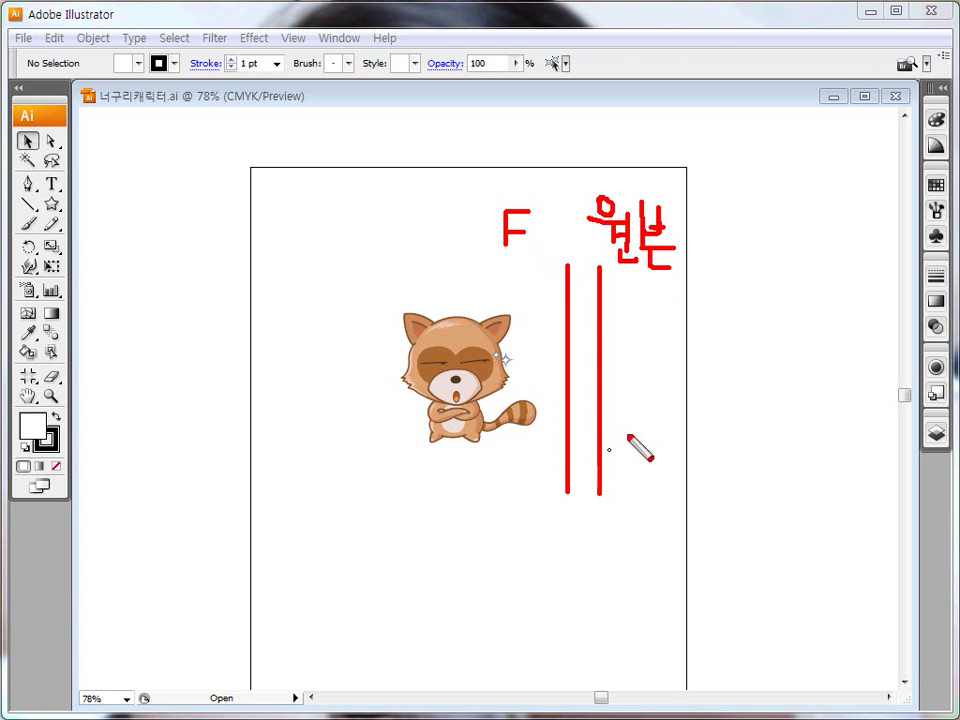
pyautogui.moveTo(716, 210); pyautogui.dragTo(718, 252)
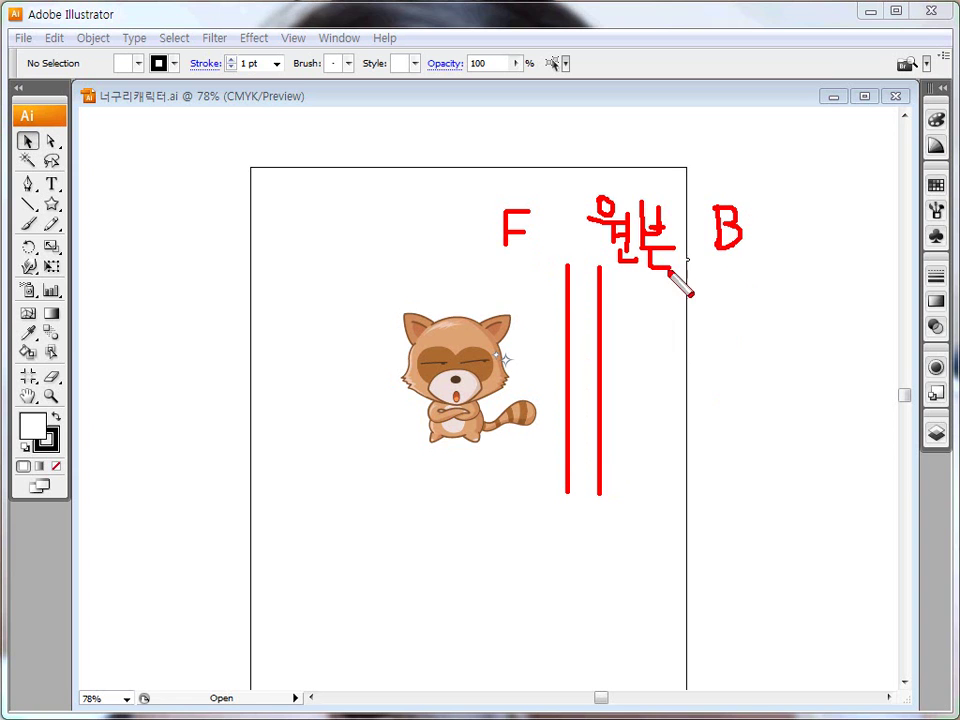
pyautogui.moveTo(636, 270); pyautogui.dragTo(636, 492)
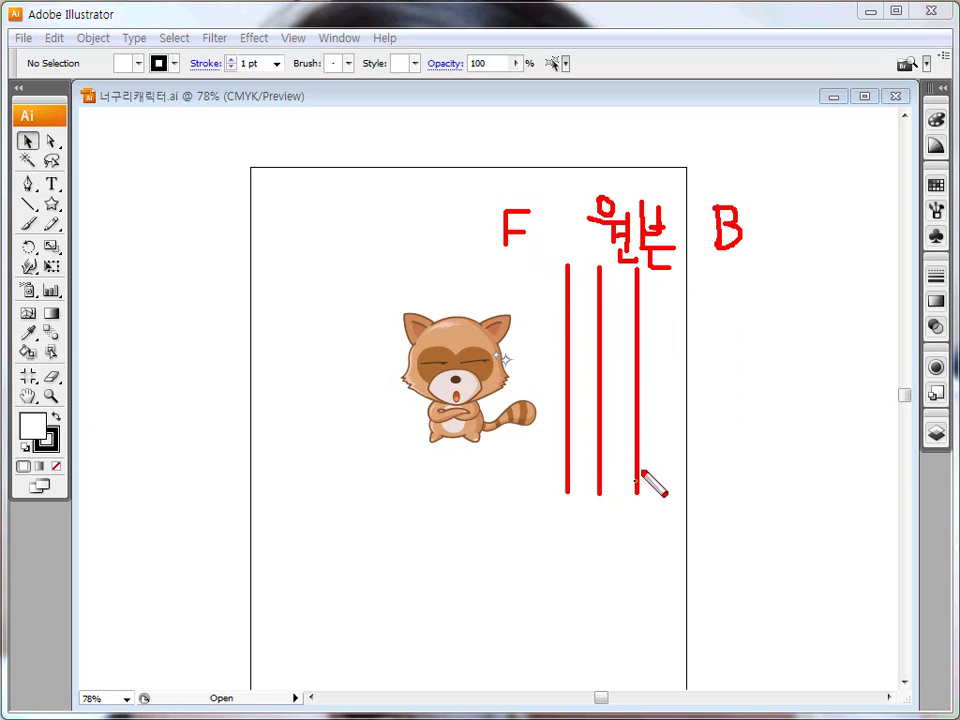
pyautogui.moveTo(642, 333)
pyautogui.mouseDown()
pyautogui.moveTo(714, 283)
pyautogui.moveTo(713, 297)
pyautogui.mouseUp()
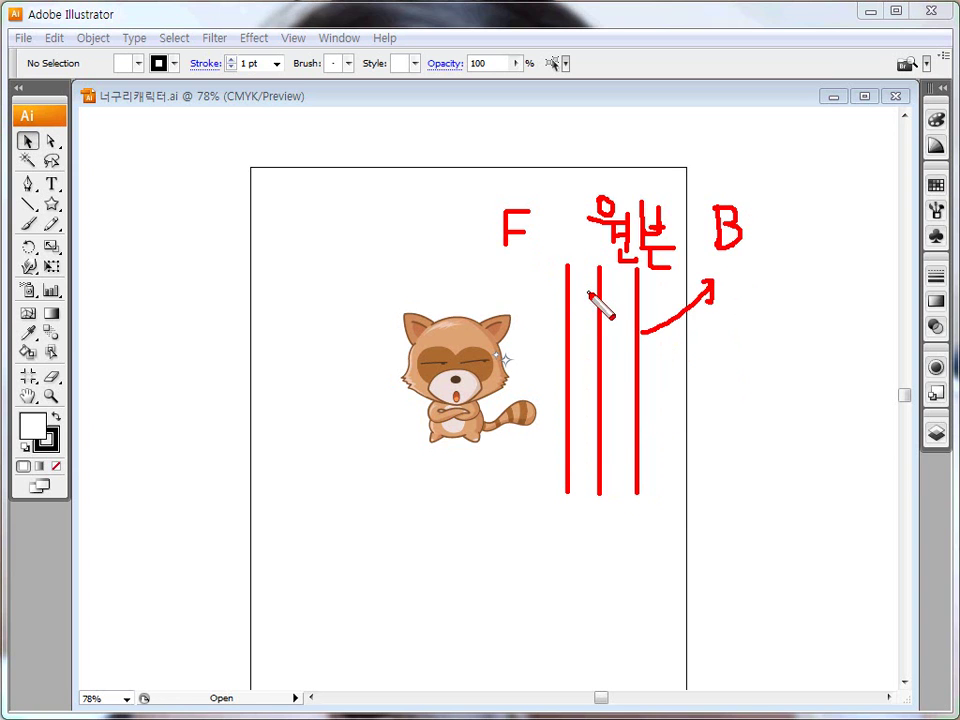
pyautogui.moveTo(557, 300)
pyautogui.mouseDown()
pyautogui.moveTo(530, 262)
pyautogui.moveTo(528, 283)
pyautogui.moveTo(547, 266)
pyautogui.moveTo(606, 257)
pyautogui.mouseUp()
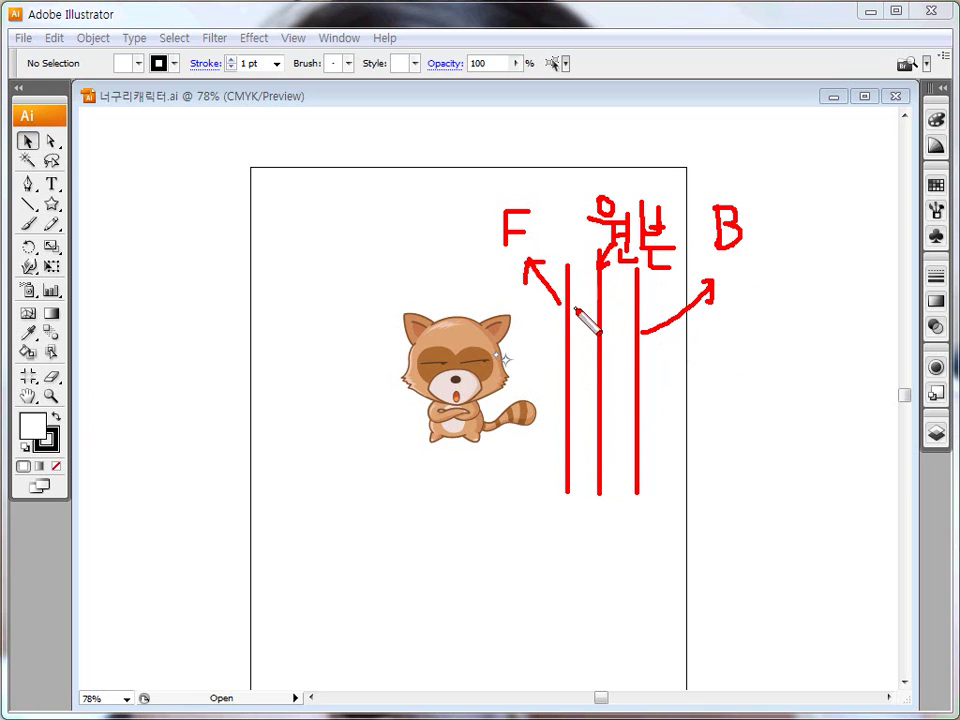
pyautogui.moveTo(598, 308)
pyautogui.mouseDown()
pyautogui.moveTo(569, 308)
pyautogui.moveTo(636, 327)
pyautogui.moveTo(627, 334)
pyautogui.mouseUp()
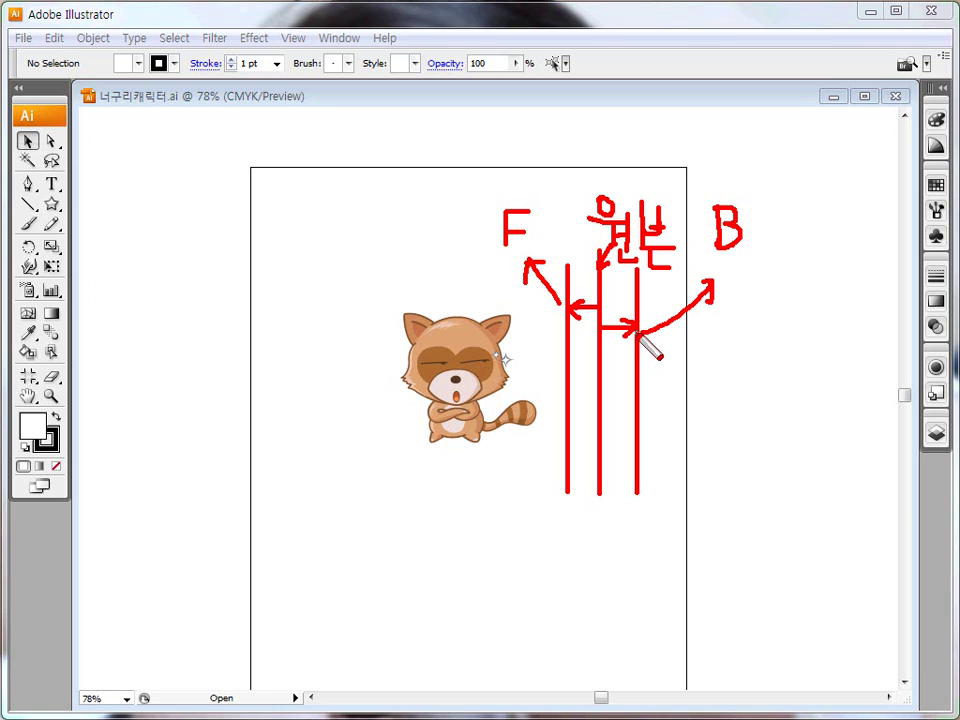
pyautogui.press('Escape')
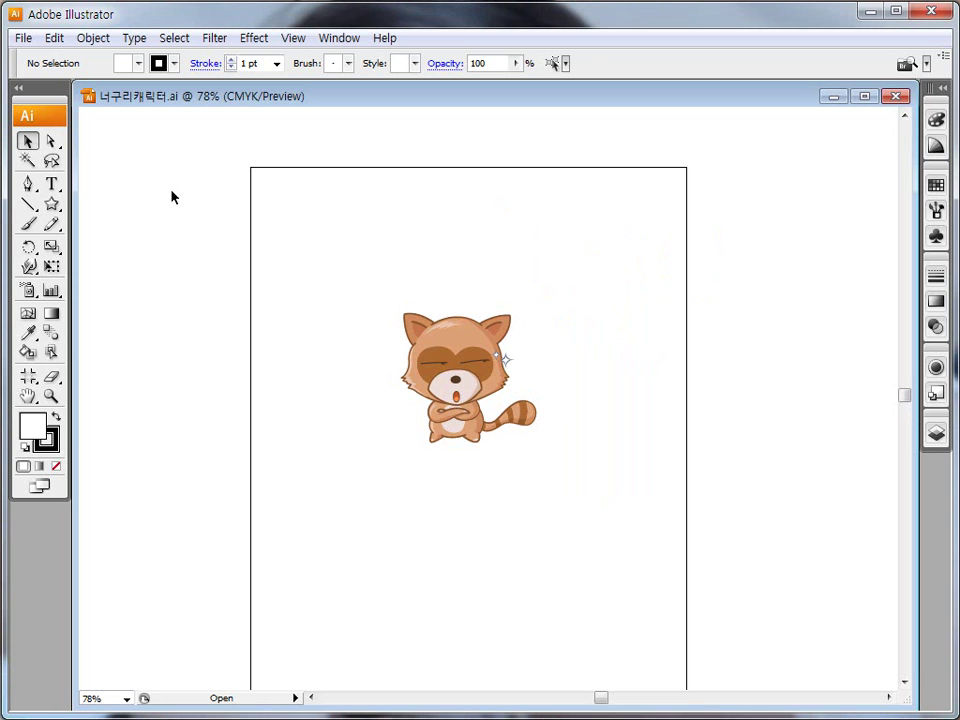
# Step: Select the raccoon and move it diagonally up and left to the upper-left area of the artboard
pyautogui.moveTo(340, 267); pyautogui.dragTo(590, 550)
pyautogui.moveTo(459, 381); pyautogui.dragTo(332, 332)
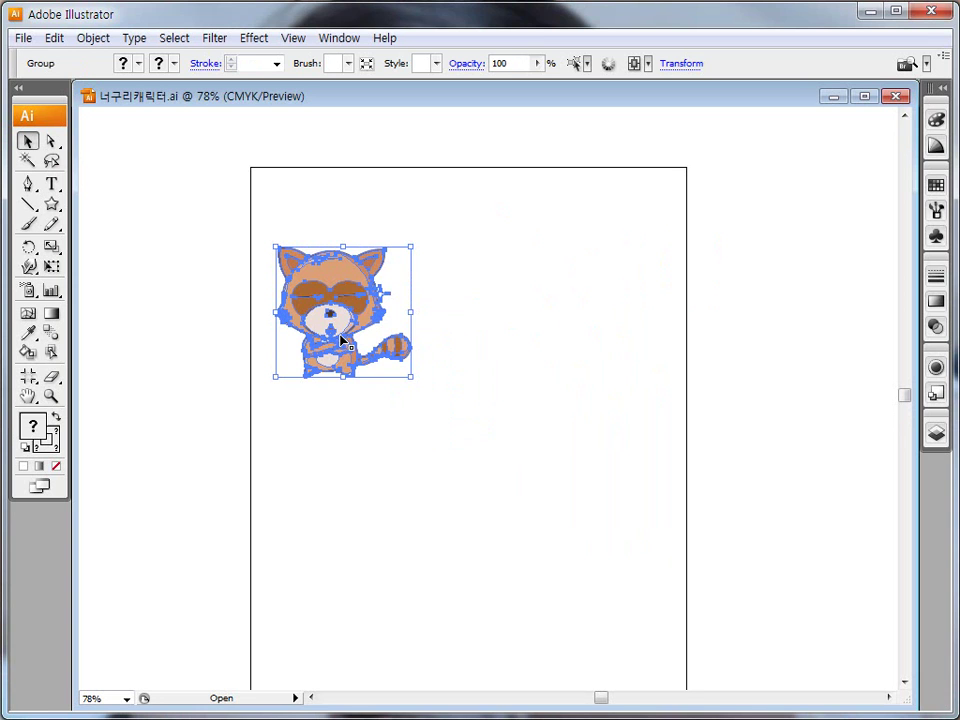
pyautogui.click(300, 231)
# Step: Reselect the raccoon and shift it horizontally to the right, nudging it in large increments well beyond the artboard's edge
pyautogui.moveTo(261, 221); pyautogui.dragTo(430, 440)
pyautogui.moveTo(347, 305); pyautogui.dragTo(502, 316)
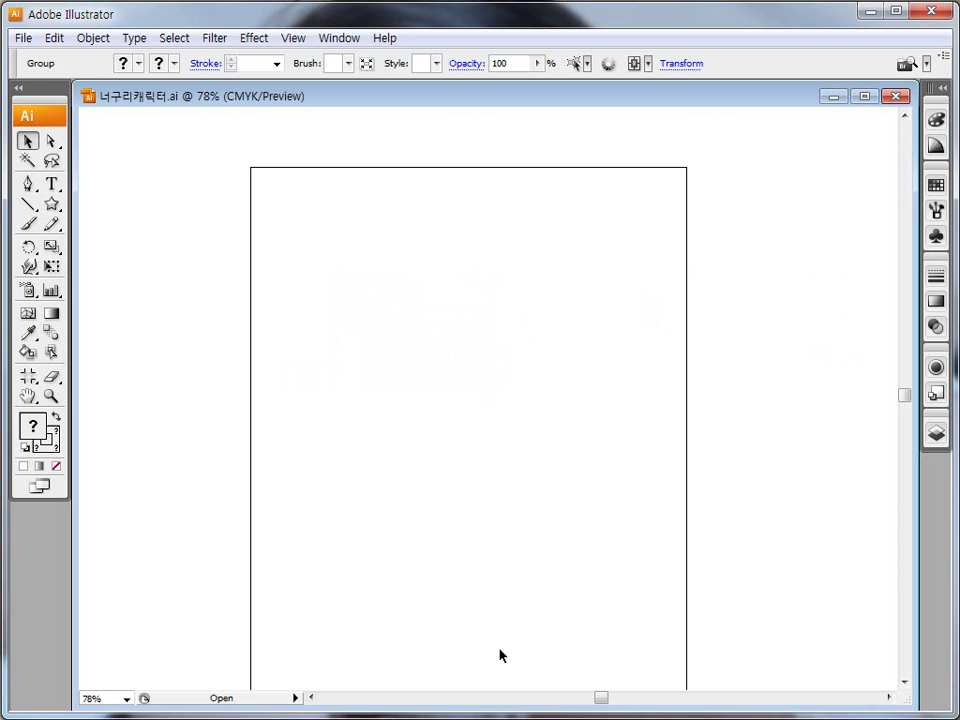
pyautogui.moveTo(600, 697); pyautogui.dragTo(627, 697)
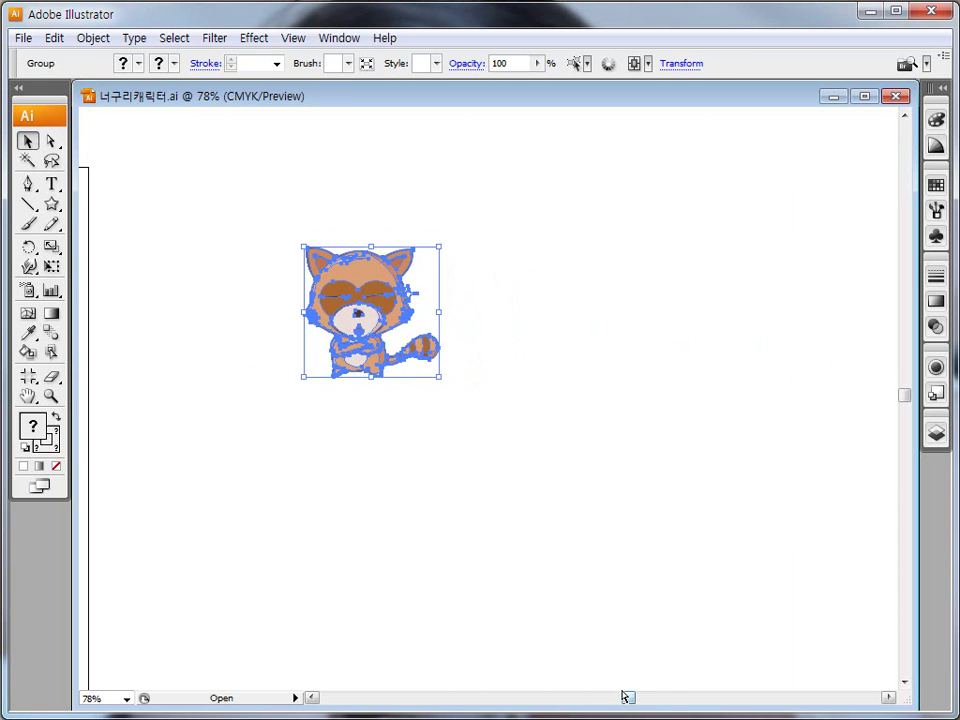
pyautogui.hotkey('shift', 'Right')
pyautogui.hotkey('shift', 'Right')
pyautogui.hotkey('shift', 'Right')
pyautogui.hotkey('shift', 'Right')
pyautogui.hotkey('shift', 'Right')
pyautogui.hotkey('shift', 'Right')
pyautogui.hotkey('shift', 'Right')
pyautogui.hotkey('shift', 'Right')
pyautogui.hotkey('shift', 'Right')
pyautogui.hotkey('shift', 'Right')
pyautogui.hotkey('shift', 'Right')
pyautogui.hotkey('shift', 'Right')
pyautogui.hotkey('shift', 'Right')
pyautogui.hotkey('shift', 'Right')
pyautogui.hotkey('shift', 'Right')
pyautogui.hotkey('shift', 'Right')
pyautogui.hotkey('shift', 'Right')
pyautogui.hotkey('shift', 'Right')
pyautogui.hotkey('shift', 'Right')
pyautogui.hotkey('shift', 'Right')
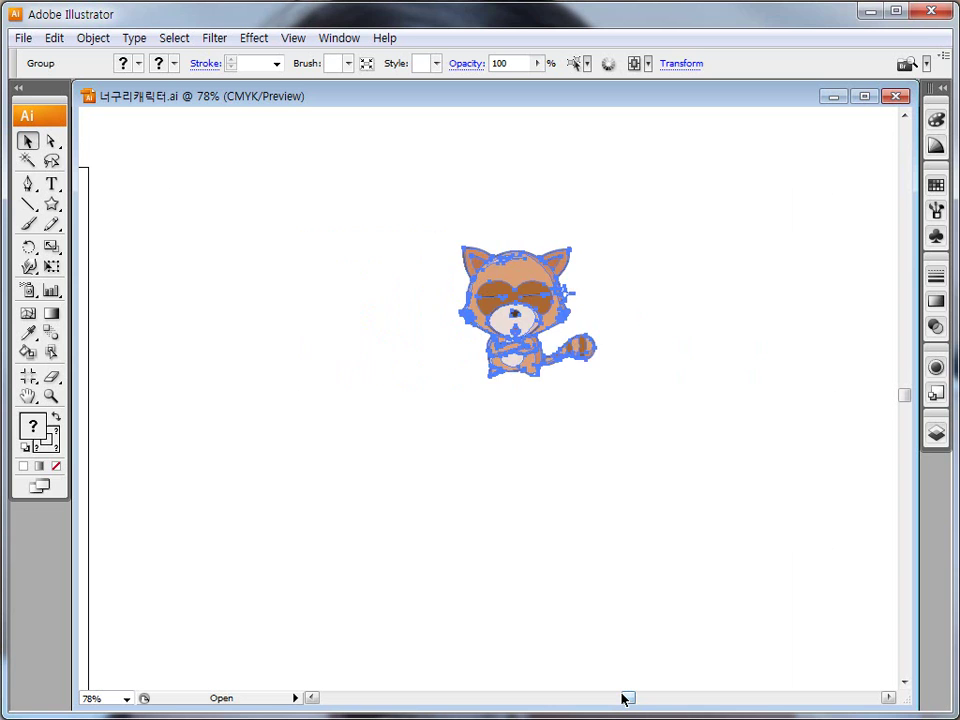
pyautogui.hotkey('shift', 'Right')
pyautogui.hotkey('shift', 'Right')
pyautogui.hotkey('shift', 'Right')
pyautogui.hotkey('shift', 'Right')
pyautogui.hotkey('shift', 'Right')
pyautogui.hotkey('shift', 'Right')
pyautogui.hotkey('shift', 'Right')
pyautogui.hotkey('shift', 'Right')
pyautogui.hotkey('shift', 'Right')
pyautogui.hotkey('shift', 'Right')
pyautogui.hotkey('shift', 'Right')
pyautogui.hotkey('shift', 'Right')
pyautogui.hotkey('shift', 'Right')
pyautogui.hotkey('shift', 'Right')
pyautogui.hotkey('shift', 'Right')
pyautogui.hotkey('shift', 'Right')
pyautogui.hotkey('shift', 'Right')
pyautogui.hotkey('shift', 'Right')
pyautogui.hotkey('shift', 'Right')
pyautogui.hotkey('shift', 'Right')
pyautogui.moveTo(622, 698)
pyautogui.mouseDown()
pyautogui.moveTo(567, 697)
pyautogui.moveTo(604, 699)
pyautogui.mouseUp()
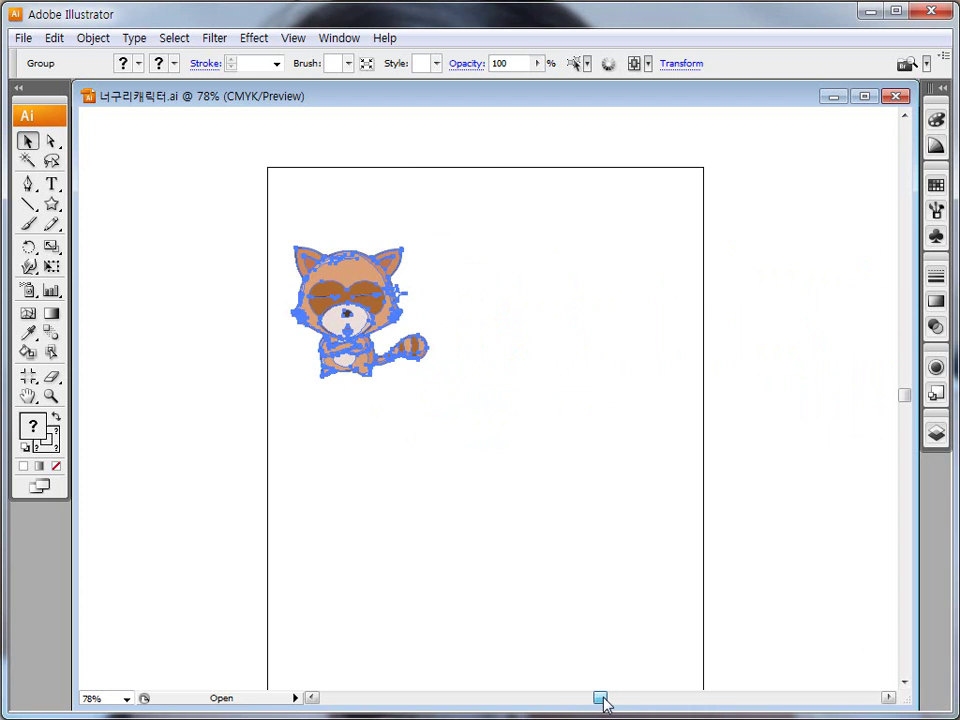
# Step: Select the raccoon on the artboard and duplicate it horizontally, placing the copy directly beside the original
pyautogui.click(596, 658)
pyautogui.moveTo(291, 227); pyautogui.dragTo(444, 429)
pyautogui.moveTo(290, 238); pyautogui.dragTo(446, 411)
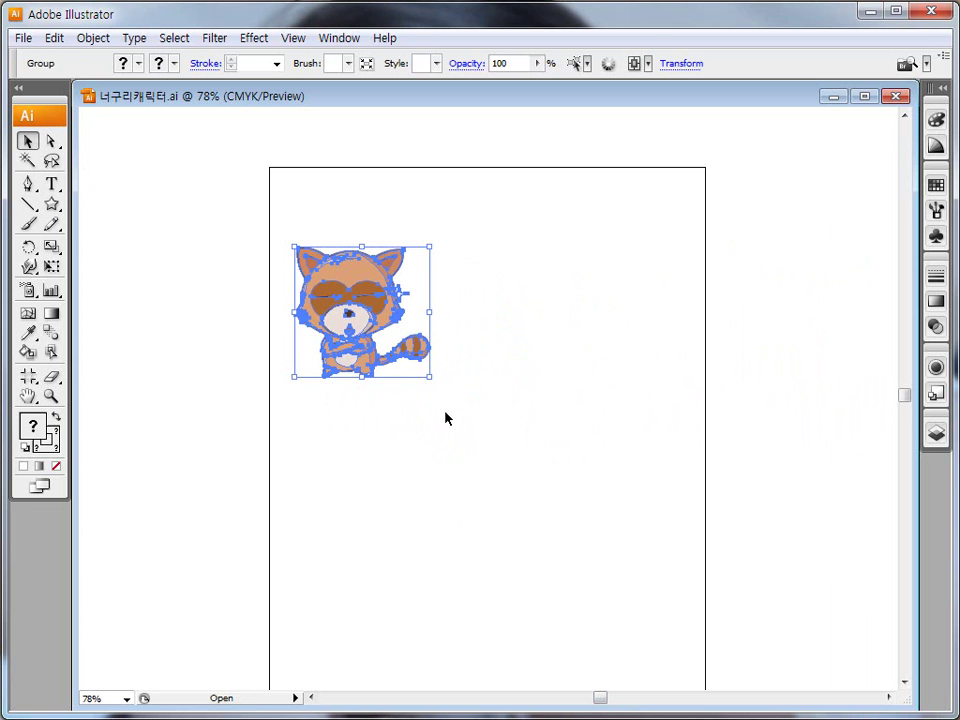
pyautogui.press('alt')
pyautogui.moveTo(373, 300); pyautogui.dragTo(509, 302)
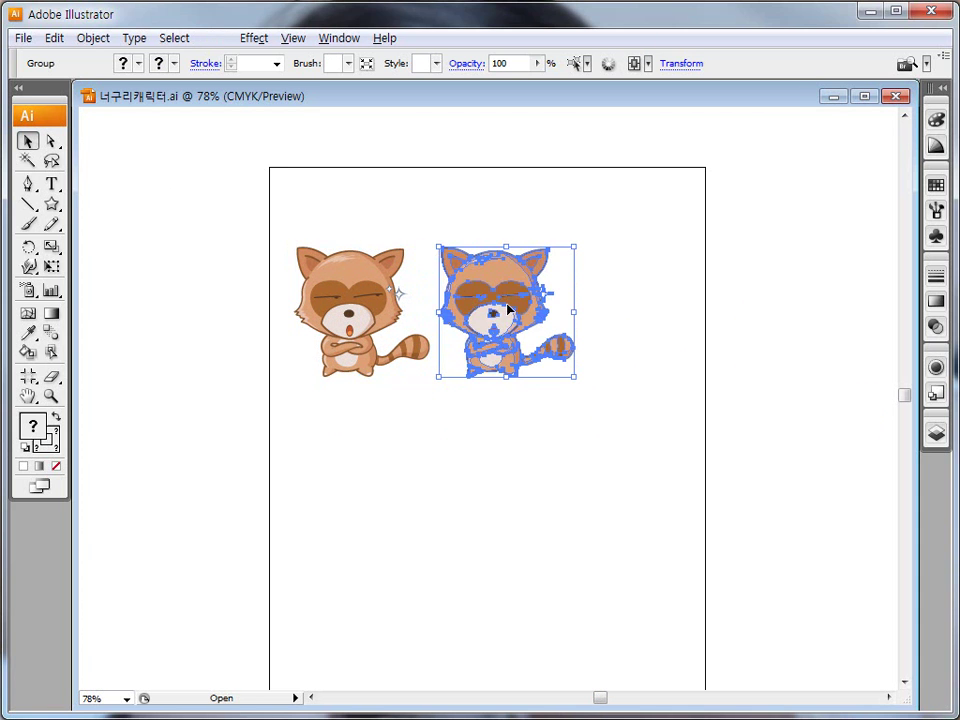
pyautogui.click(497, 470)
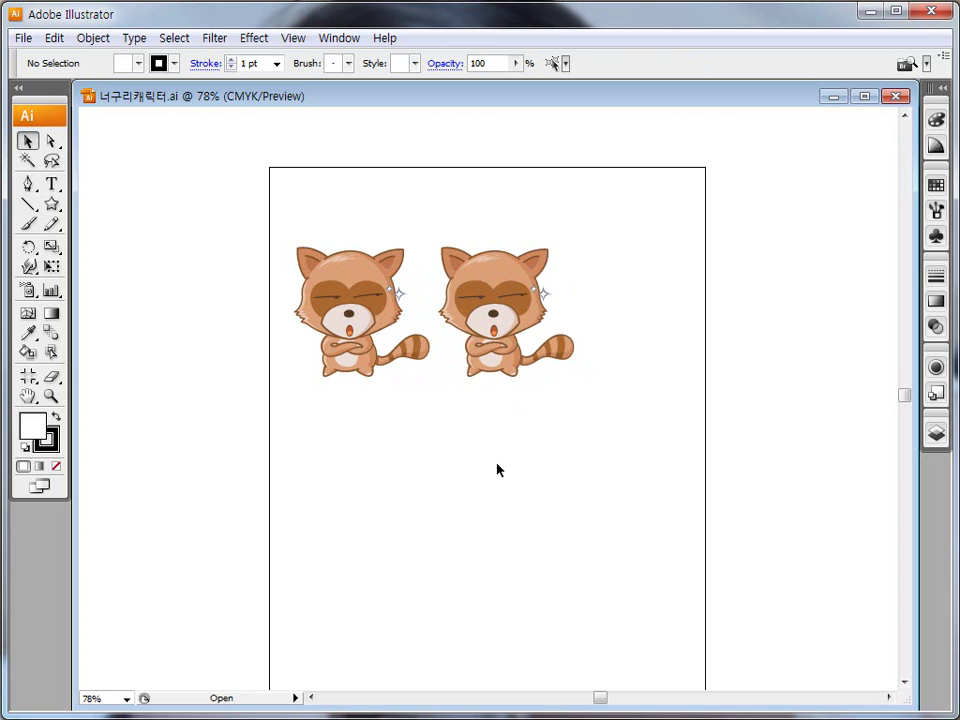
# Step: Repeat the duplicating move twice to extend the row of evenly spaced raccoons, and delete the three copies beside the original
pyautogui.click(476, 293)
pyautogui.hotkey('ctrl', 'd')
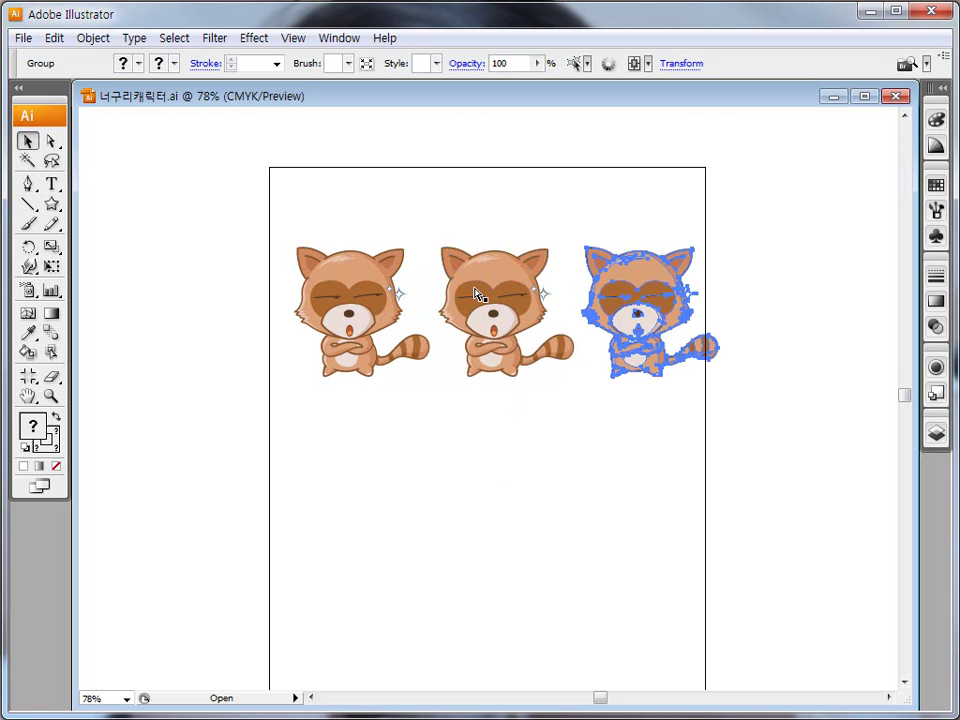
pyautogui.hotkey('ctrl', 'd')
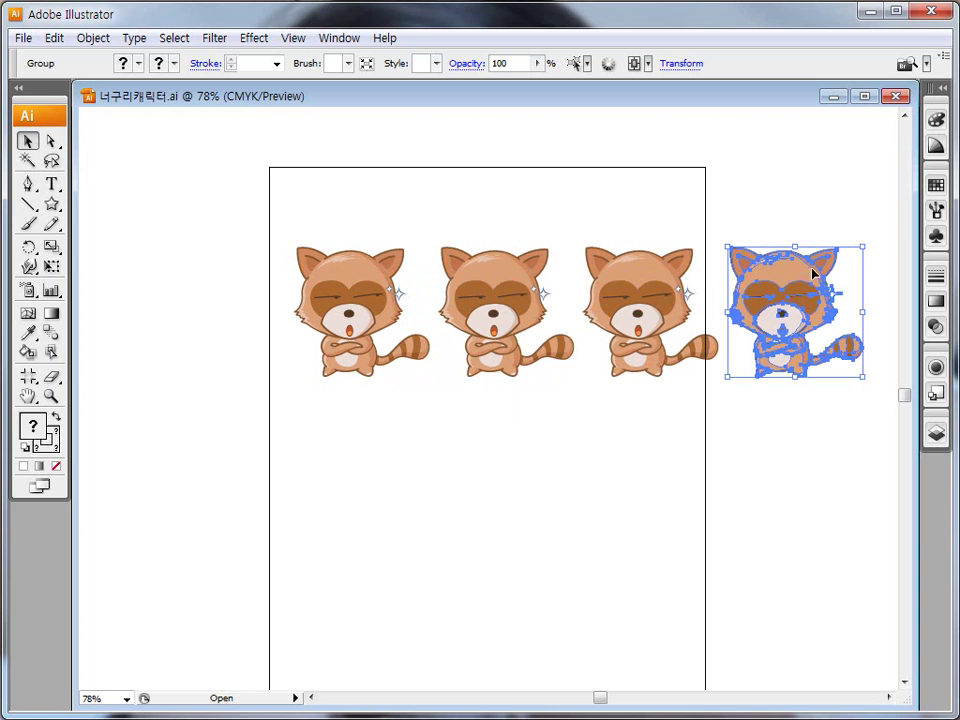
pyautogui.moveTo(888, 231); pyautogui.dragTo(480, 465)
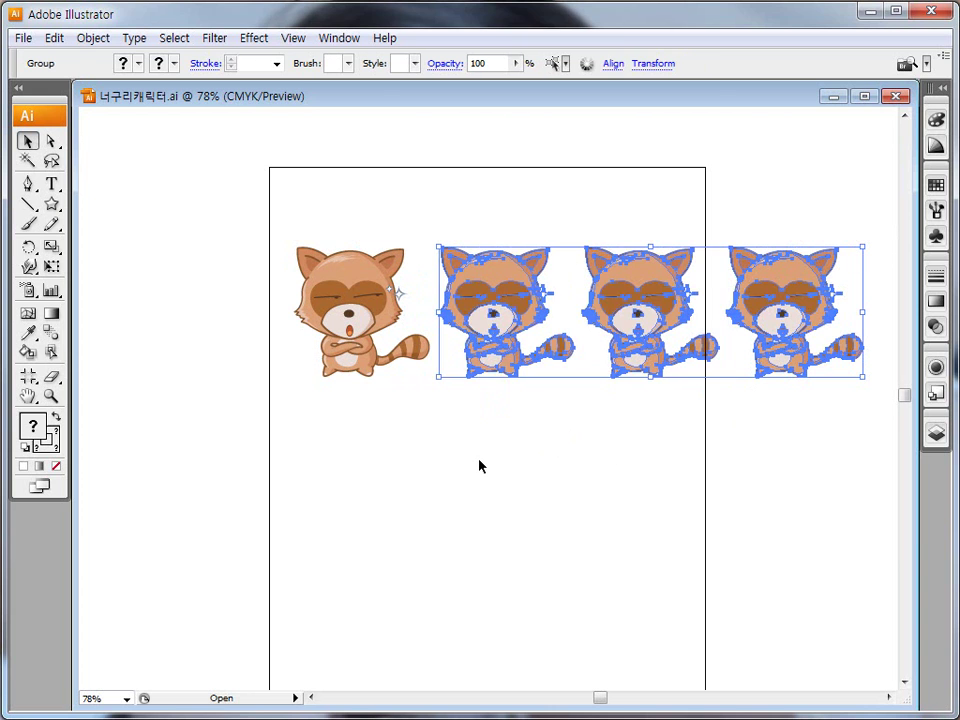
pyautogui.press('Delete')
# Step: Rotate the remaining raccoon clockwise around its centre and repeat the same rotation many times with Transform Again
pyautogui.moveTo(277, 223); pyautogui.dragTo(456, 420)
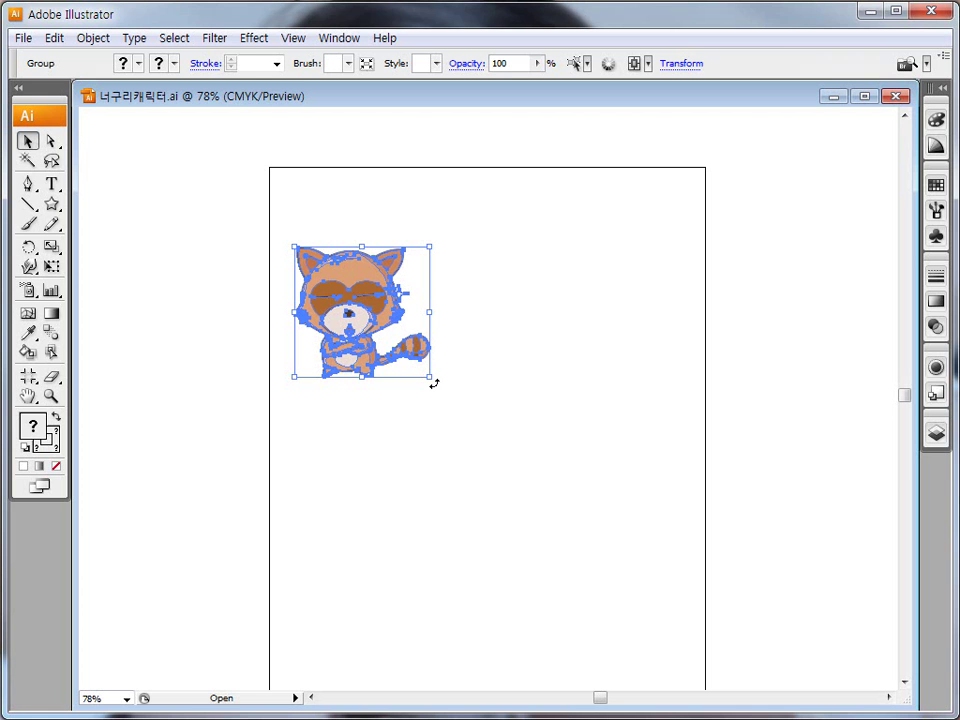
pyautogui.moveTo(434, 383); pyautogui.dragTo(405, 418)
pyautogui.hotkey('ctrl', 'd')
pyautogui.hotkey('ctrl', 'd')
pyautogui.hotkey('ctrl', 'd')
pyautogui.hotkey('ctrl', 'd')
pyautogui.hotkey('ctrl', 'd')
pyautogui.hotkey('ctrl', 'd')
pyautogui.hotkey('ctrl', 'd')
pyautogui.hotkey('ctrl', 'd')
pyautogui.hotkey('ctrl', 'd')
pyautogui.hotkey('ctrl', 'd')
pyautogui.hotkey('ctrl', 'd')
pyautogui.hotkey('ctrl', 'd')
pyautogui.hotkey('ctrl', 'd')
pyautogui.hotkey('ctrl', 'd')
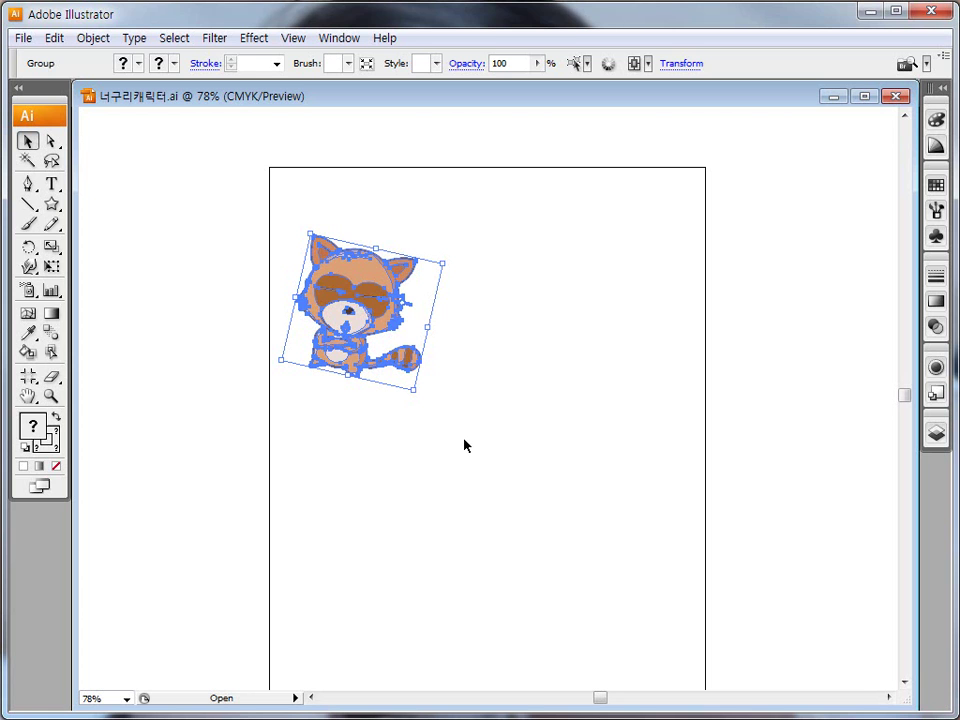
pyautogui.press('Delete')
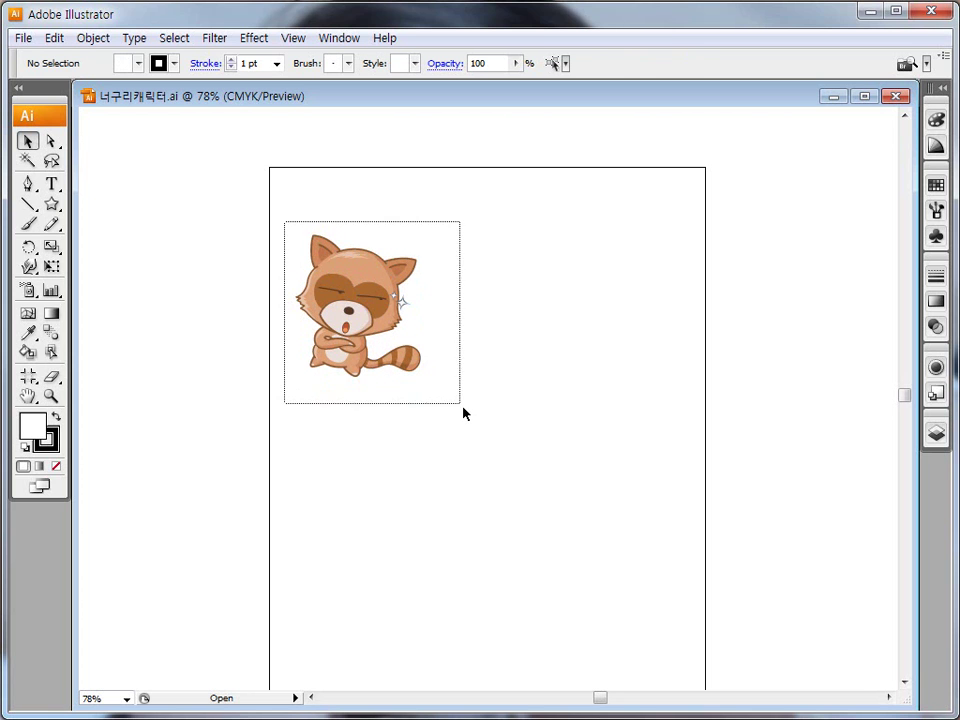
pyautogui.hotkey('ctrl', 'z')
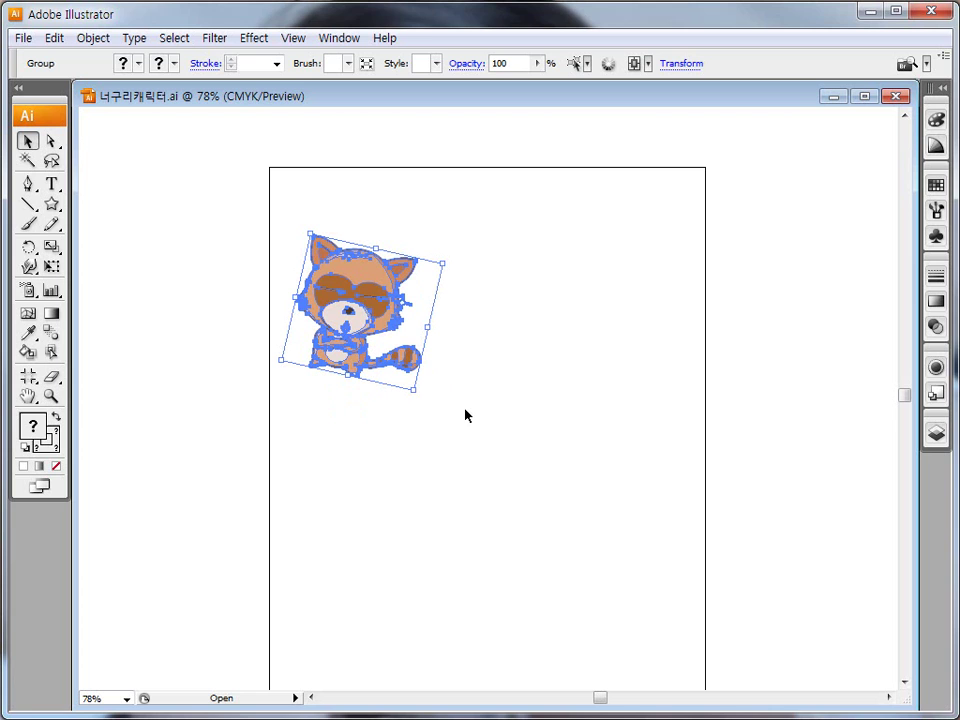
pyautogui.hotkey('ctrl', 'z')
pyautogui.hotkey('ctrl', 'shift', 'z')
pyautogui.hotkey('ctrl', '2')
pyautogui.moveTo(411, 442)
pyautogui.mouseDown()
pyautogui.moveTo(410, 498)
pyautogui.moveTo(424, 458)
pyautogui.mouseUp()
pyautogui.moveTo(410, 467)
pyautogui.mouseDown()
pyautogui.moveTo(447, 467)
pyautogui.moveTo(424, 497)
pyautogui.mouseUp()
pyautogui.moveTo(457, 465)
pyautogui.mouseDown()
pyautogui.moveTo(459, 505)
pyautogui.moveTo(476, 466)
pyautogui.mouseUp()
pyautogui.moveTo(490, 438)
pyautogui.mouseDown()
pyautogui.moveTo(491, 505)
pyautogui.moveTo(550, 465)
pyautogui.moveTo(541, 500)
pyautogui.mouseUp()
pyautogui.moveTo(577, 453)
pyautogui.mouseDown()
pyautogui.moveTo(582, 503)
pyautogui.moveTo(609, 518)
pyautogui.moveTo(608, 479)
pyautogui.mouseUp()
pyautogui.press('Escape')
pyautogui.hotkey('ctrl', 'z')
pyautogui.click(519, 486)
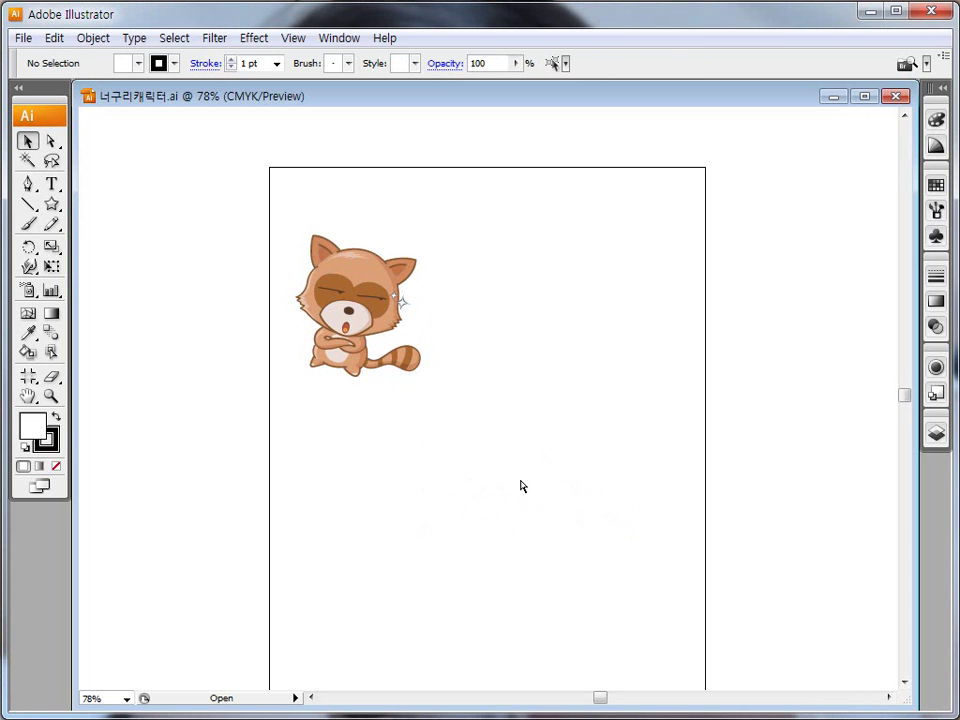
# Step: Select the tilted raccoon and duplicate it horizontally to its right
pyautogui.click(364, 369)
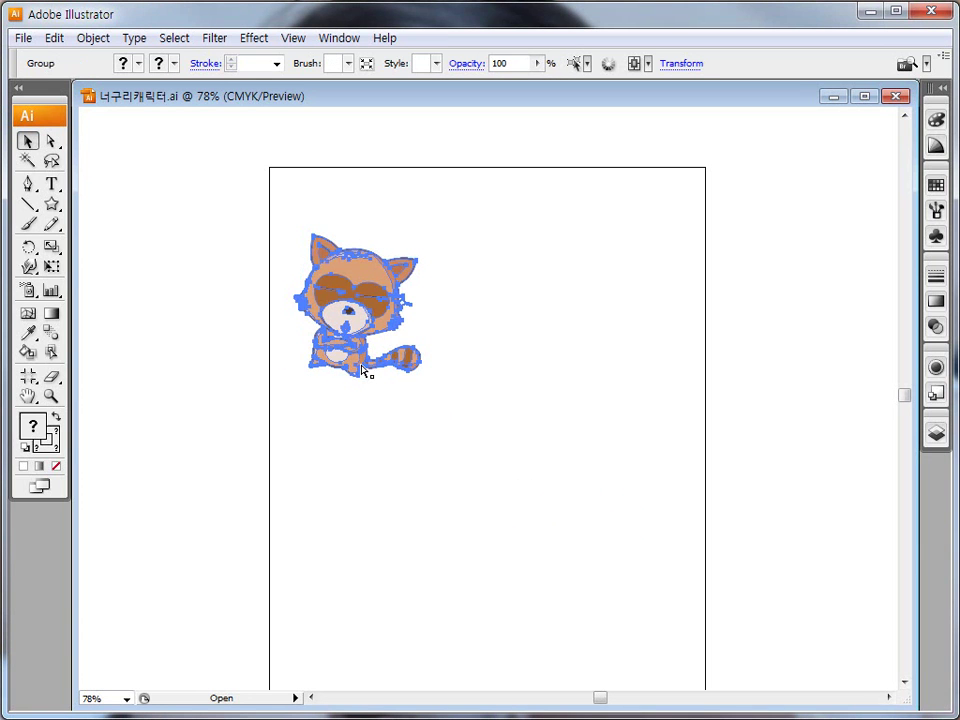
pyautogui.hotkey('ctrl', 'shift', 'b')
pyautogui.moveTo(259, 206); pyautogui.dragTo(420, 382)
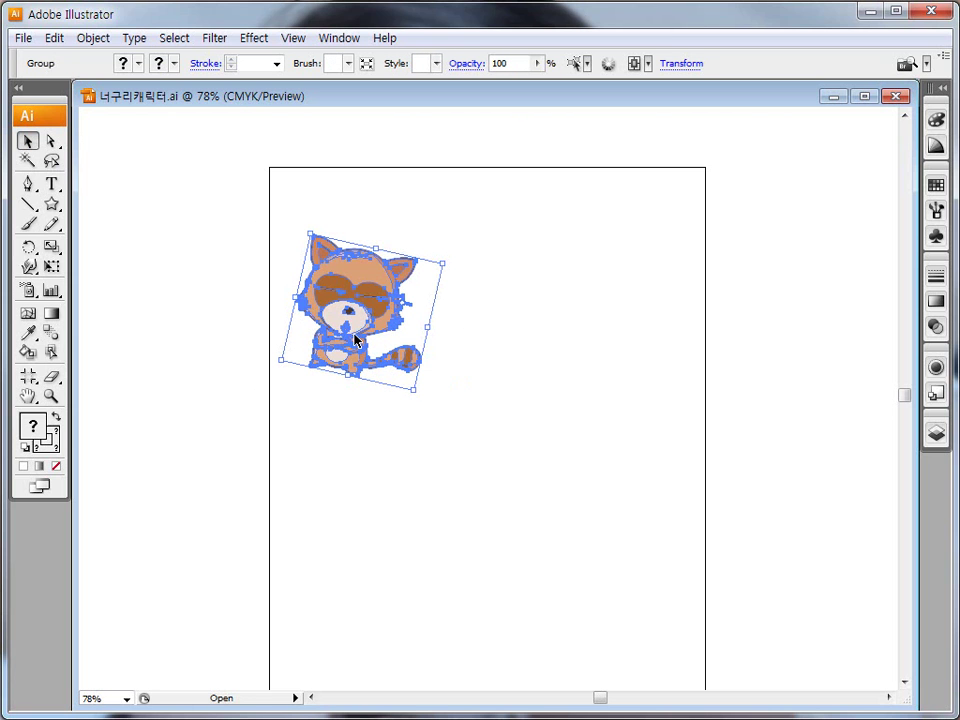
pyautogui.keyDown('alt'); pyautogui.moveTo(355, 340); pyautogui.dragTo(507, 343); pyautogui.keyUp('alt')
pyautogui.hotkey('ctrl', 'shift', 'b')
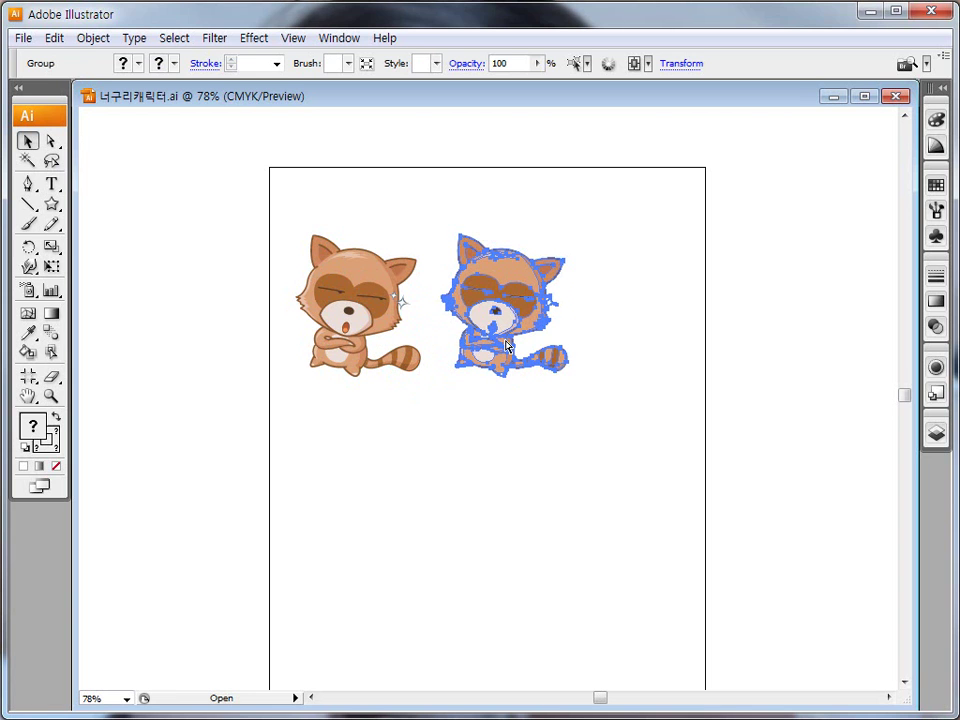
# Step: Duplicate the middle raccoon further to the right so that the third one overlaps the artboard's right edge
pyautogui.click(454, 409)
pyautogui.click(489, 336)
pyautogui.keyDown('alt'); pyautogui.moveTo(494, 333); pyautogui.dragTo(664, 334); pyautogui.keyUp('alt')
pyautogui.click(648, 455)
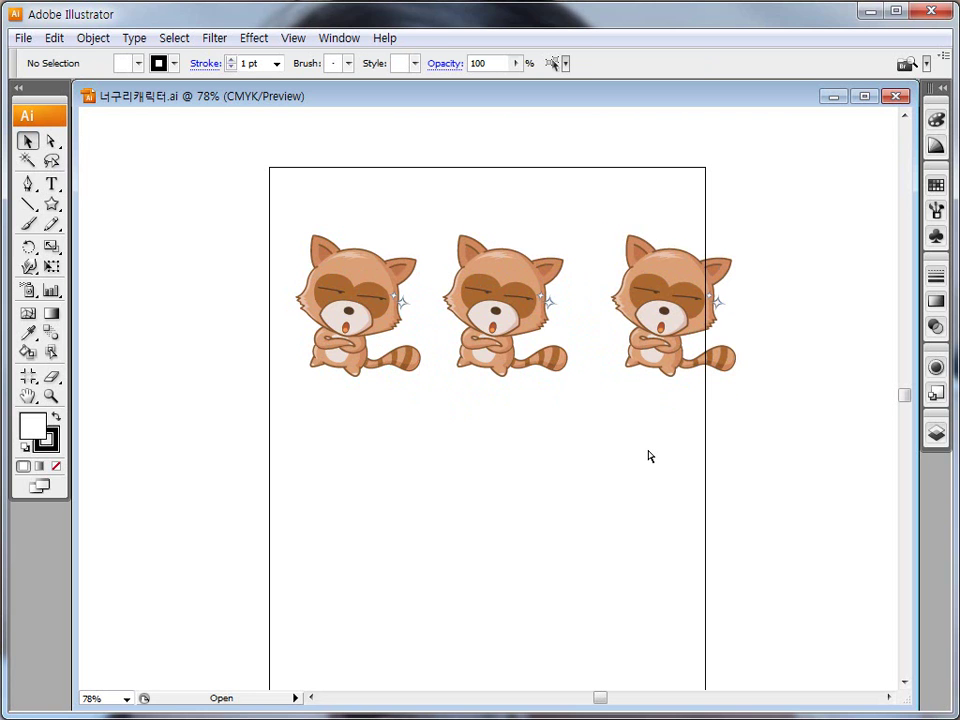
pyautogui.click(666, 356)
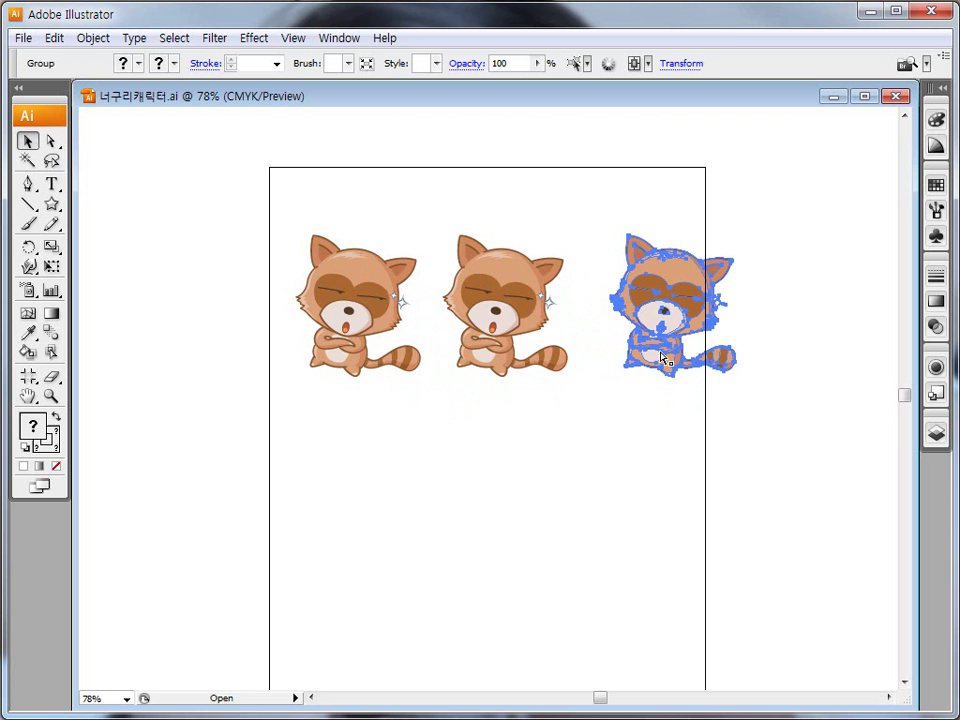
pyautogui.click(597, 467)
pyautogui.click(354, 321)
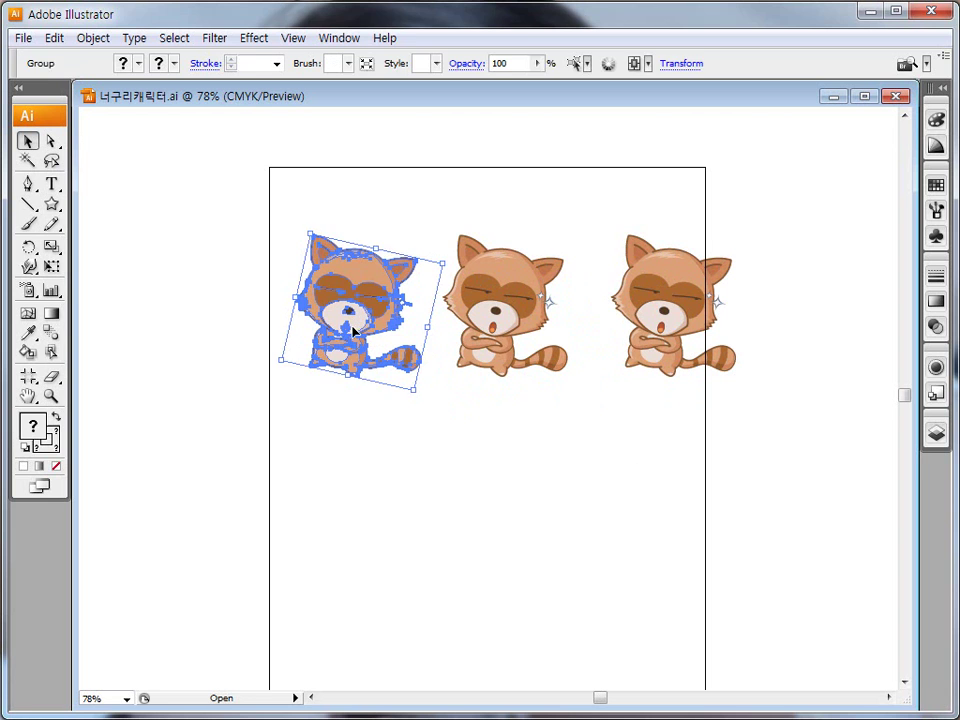
pyautogui.click(336, 470)
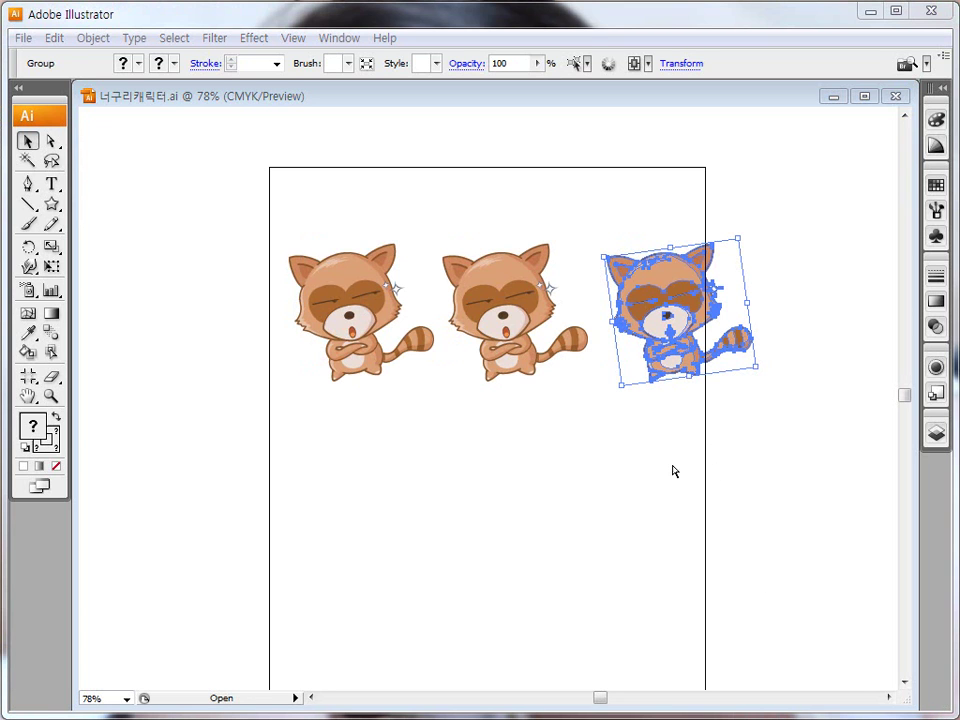
# Step: Undo the raccoon duplications until only the leftmost raccoon remains on the artboard
pyautogui.hotkey('ctrl', 'z')
pyautogui.hotkey('ctrl', 'z')
pyautogui.hotkey('ctrl', 'z')
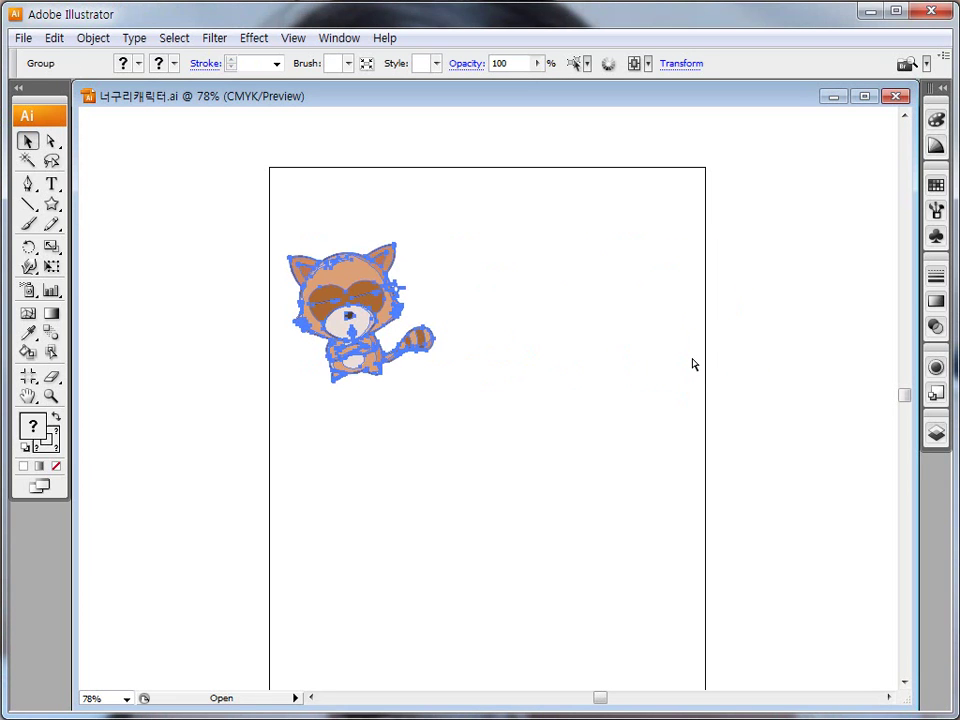
pyautogui.hotkey('ctrl', 'z')
pyautogui.hotkey('ctrl', 'z')
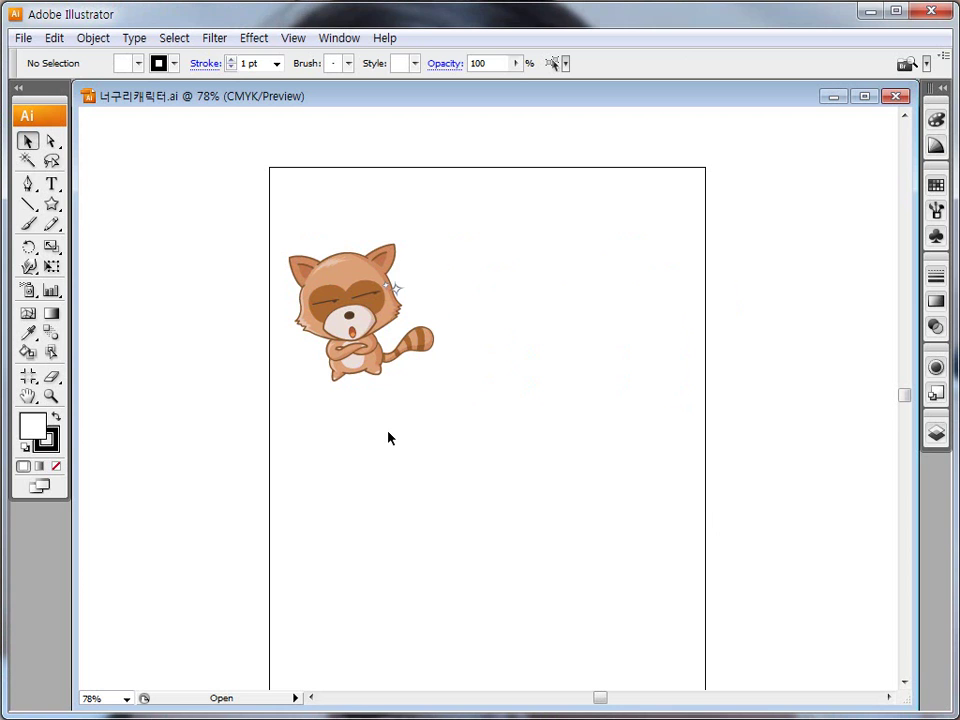
# Step: Select the whole tilted raccoon and delete it from the artboard
pyautogui.moveTo(259, 223); pyautogui.dragTo(486, 430)
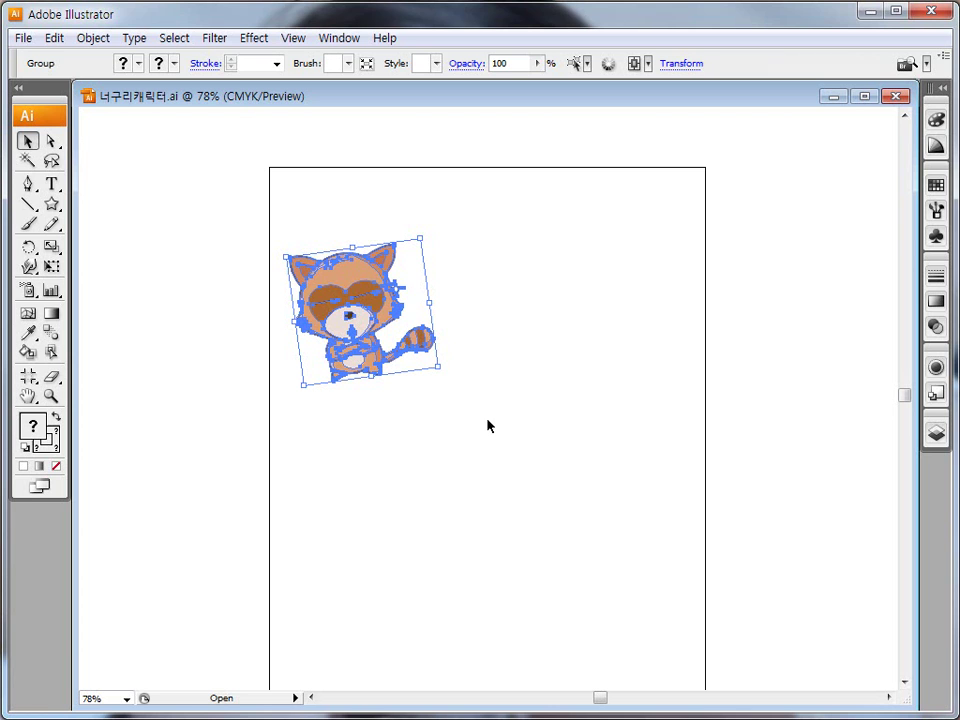
pyautogui.moveTo(259, 204); pyautogui.dragTo(513, 432)
pyautogui.moveTo(260, 206); pyautogui.dragTo(497, 428)
pyautogui.moveTo(264, 213); pyautogui.dragTo(490, 426)
pyautogui.moveTo(22, 405)
pyautogui.mouseDown()
pyautogui.moveTo(19, 462)
pyautogui.moveTo(80, 467)
pyautogui.moveTo(74, 406)
pyautogui.moveTo(18, 405)
pyautogui.mouseUp()
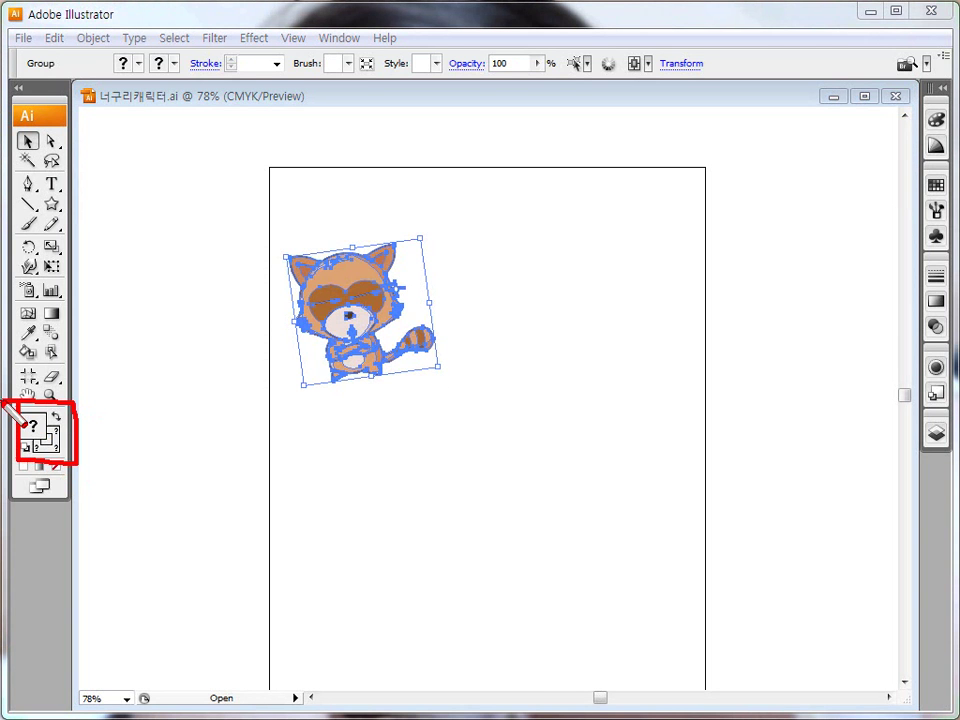
pyautogui.press('Escape')
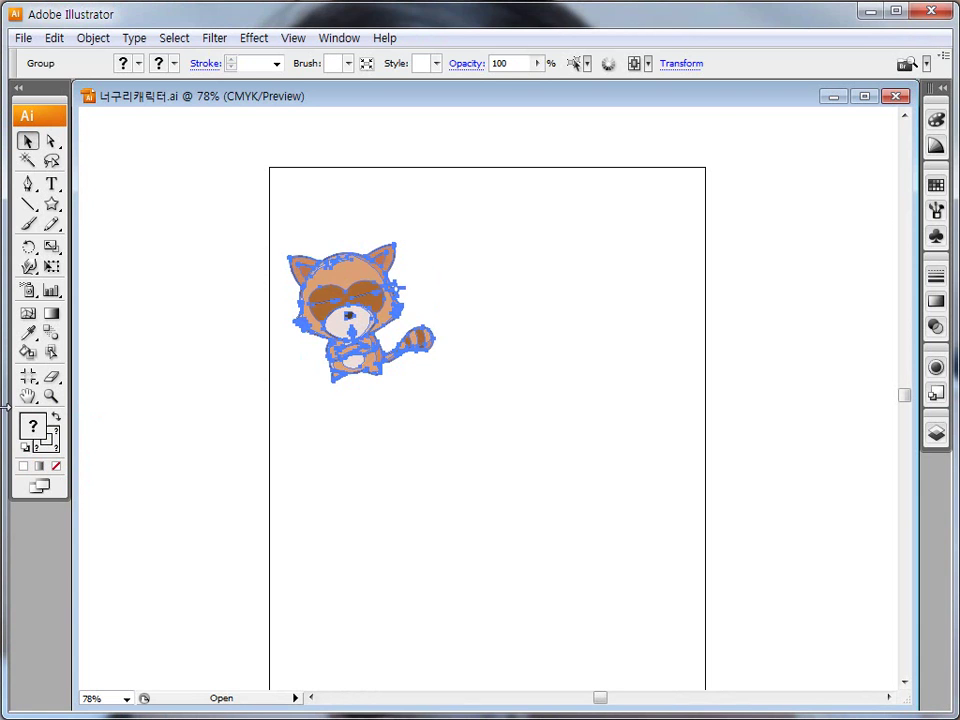
pyautogui.hotkey('ctrl', 'shift', 'b')
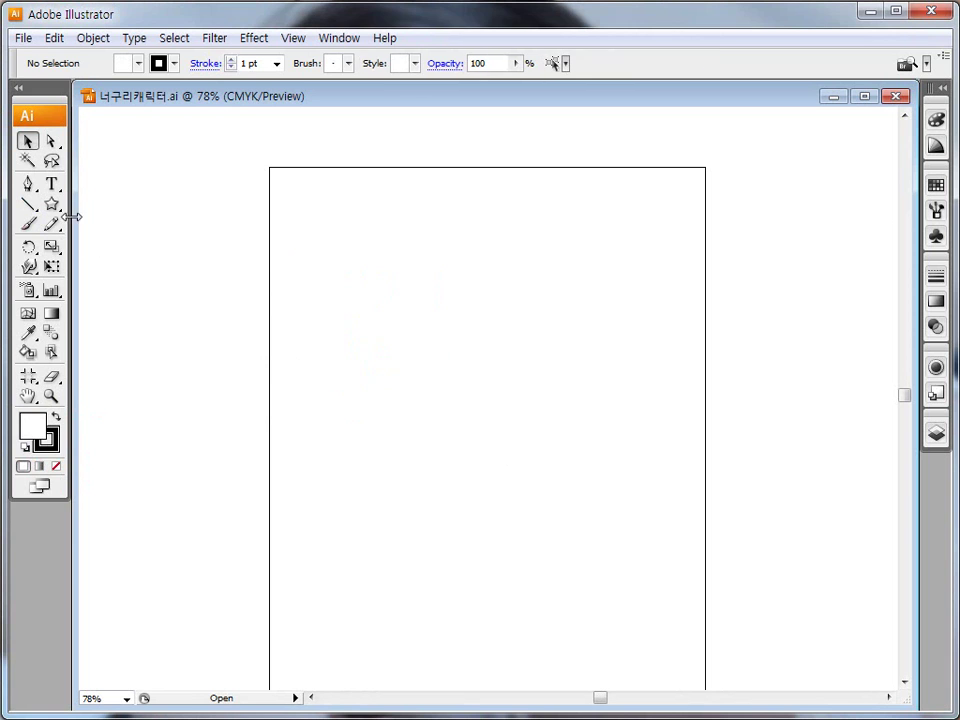
# Step: Draw a large five-pointed star with the Star tool in the upper-left part of the artboard, and switch to the Selection tool
pyautogui.click(51, 204)
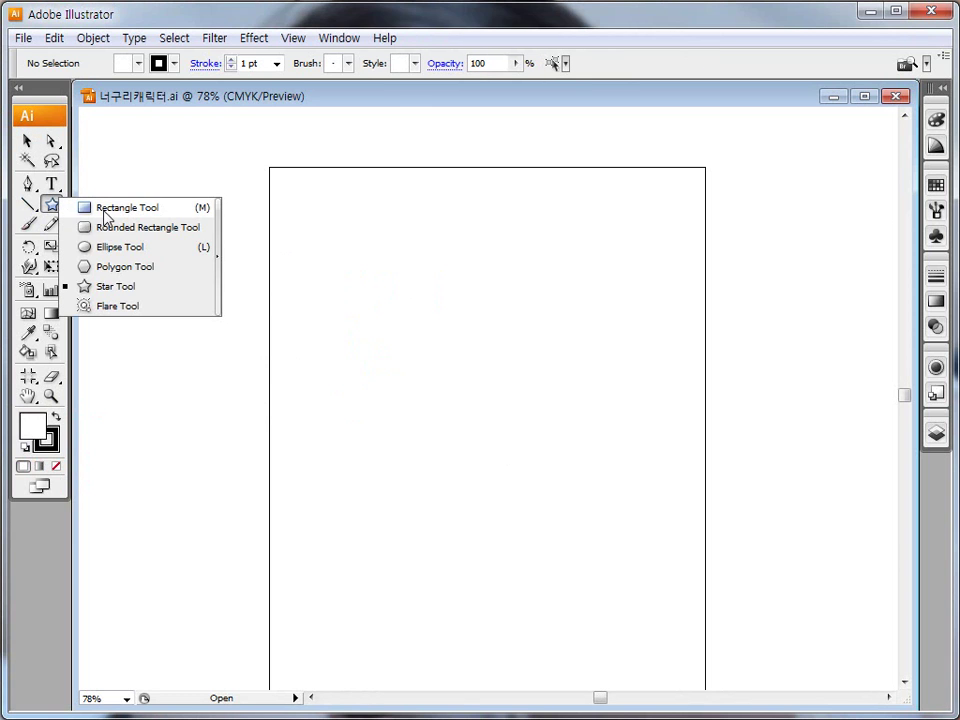
pyautogui.click(103, 290)
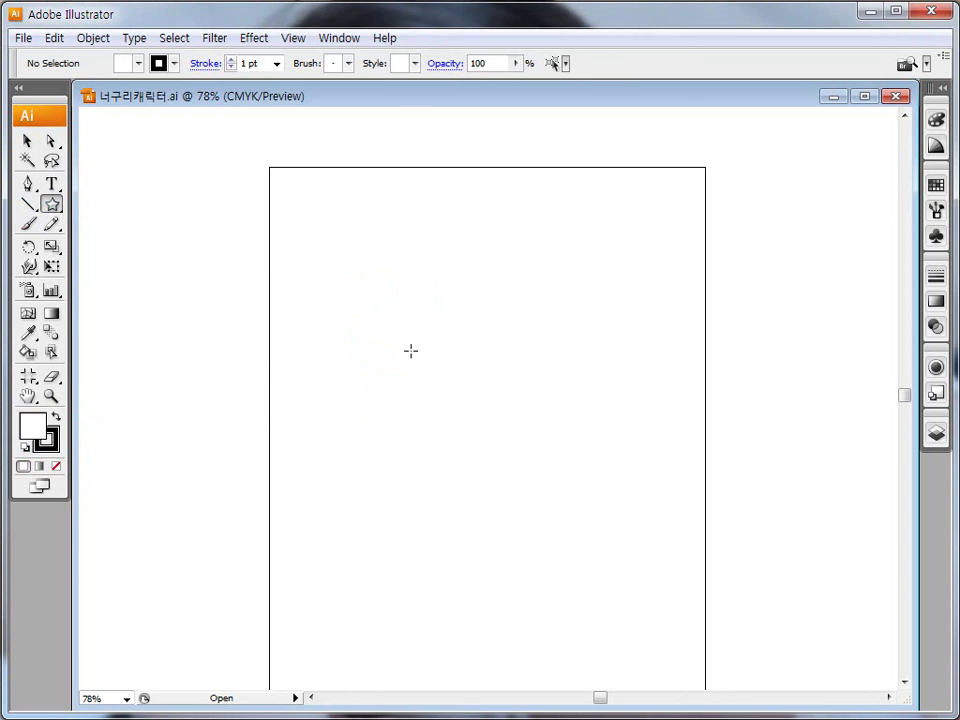
pyautogui.moveTo(401, 330); pyautogui.dragTo(475, 430)
pyautogui.click(27, 141)
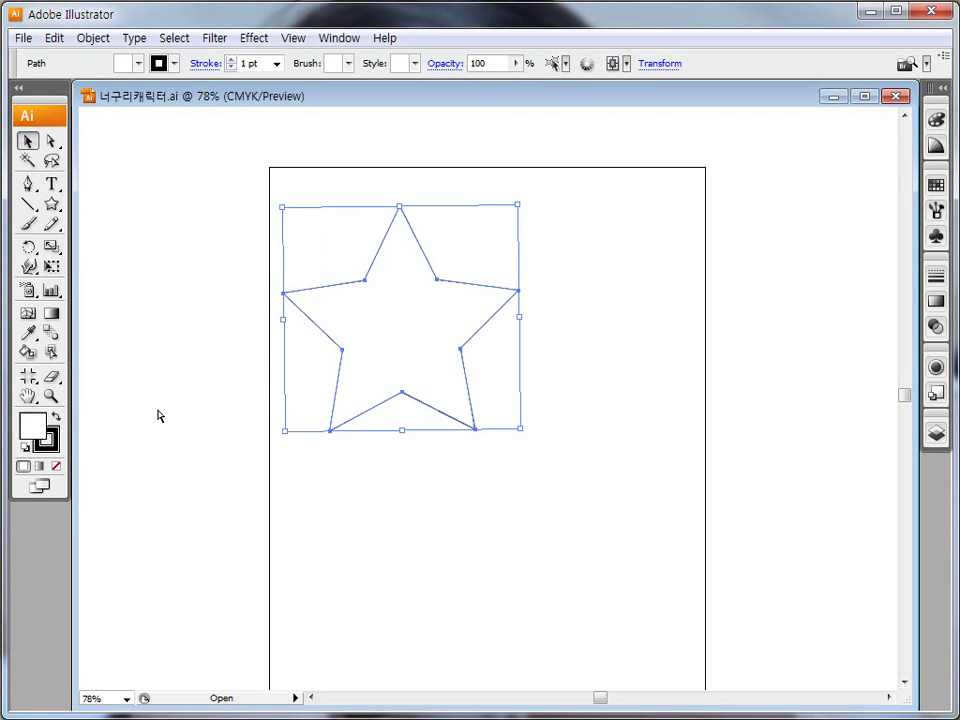
pyautogui.hotkey('ctrl', '2')
pyautogui.moveTo(429, 439)
pyautogui.mouseDown()
pyautogui.moveTo(268, 399)
pyautogui.moveTo(349, 224)
pyautogui.moveTo(521, 295)
pyautogui.moveTo(443, 432)
pyautogui.mouseUp()
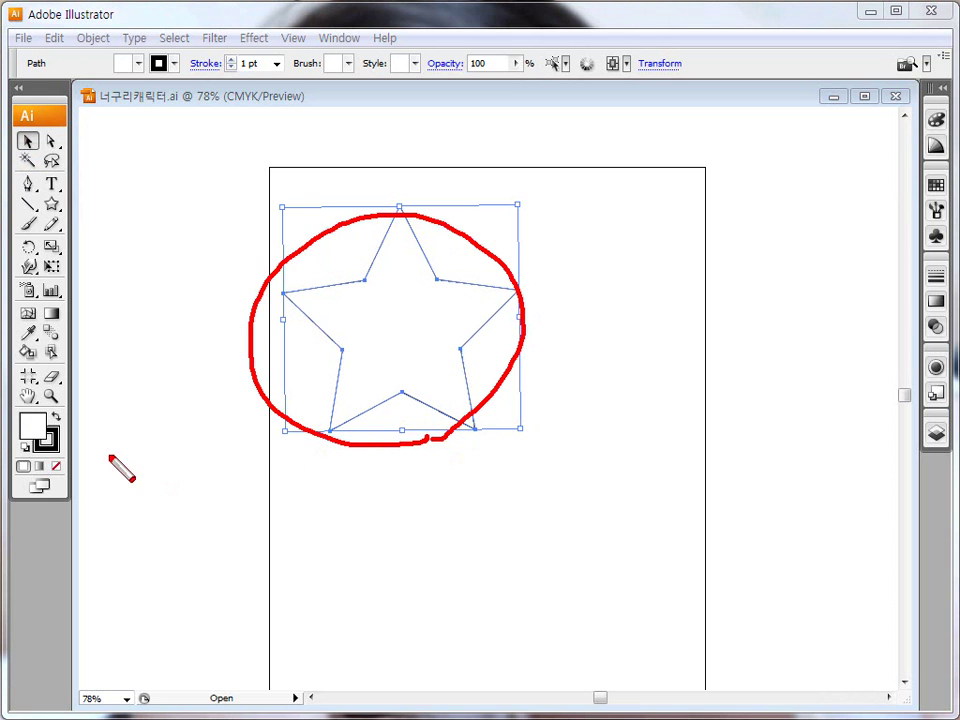
pyautogui.moveTo(40, 410)
pyautogui.mouseDown()
pyautogui.moveTo(20, 438)
pyautogui.moveTo(42, 412)
pyautogui.mouseUp()
pyautogui.press('Escape')
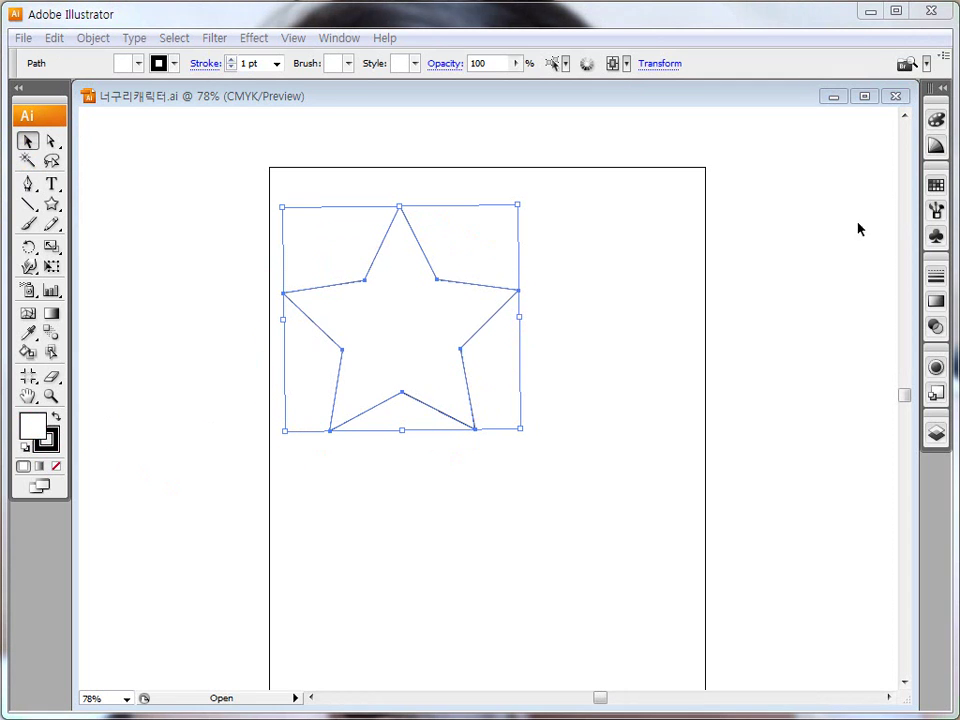
# Step: Expand the collapsed panels and fill the star with the red swatch (C 0, M 100, Y 100, K 0)
pyautogui.click(942, 88)
pyautogui.hotkey('ctrl', '2')
pyautogui.moveTo(858, 304)
pyautogui.mouseDown()
pyautogui.moveTo(780, 332)
pyautogui.moveTo(808, 250)
pyautogui.moveTo(853, 255)
pyautogui.moveTo(840, 334)
pyautogui.mouseUp()
pyautogui.moveTo(764, 214)
pyautogui.mouseDown()
pyautogui.moveTo(935, 222)
pyautogui.moveTo(940, 190)
pyautogui.moveTo(754, 200)
pyautogui.moveTo(752, 218)
pyautogui.mouseUp()
pyautogui.moveTo(746, 118)
pyautogui.mouseDown()
pyautogui.moveTo(760, 110)
pyautogui.moveTo(940, 128)
pyautogui.moveTo(940, 190)
pyautogui.moveTo(772, 195)
pyautogui.mouseUp()
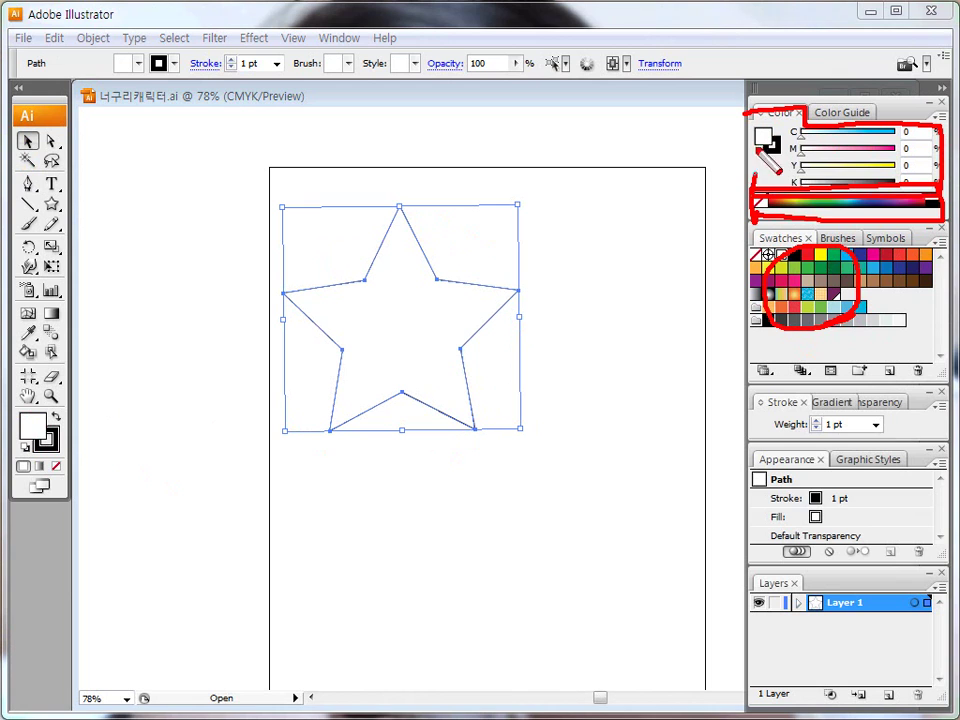
pyautogui.press('Escape')
pyautogui.click(808, 258)
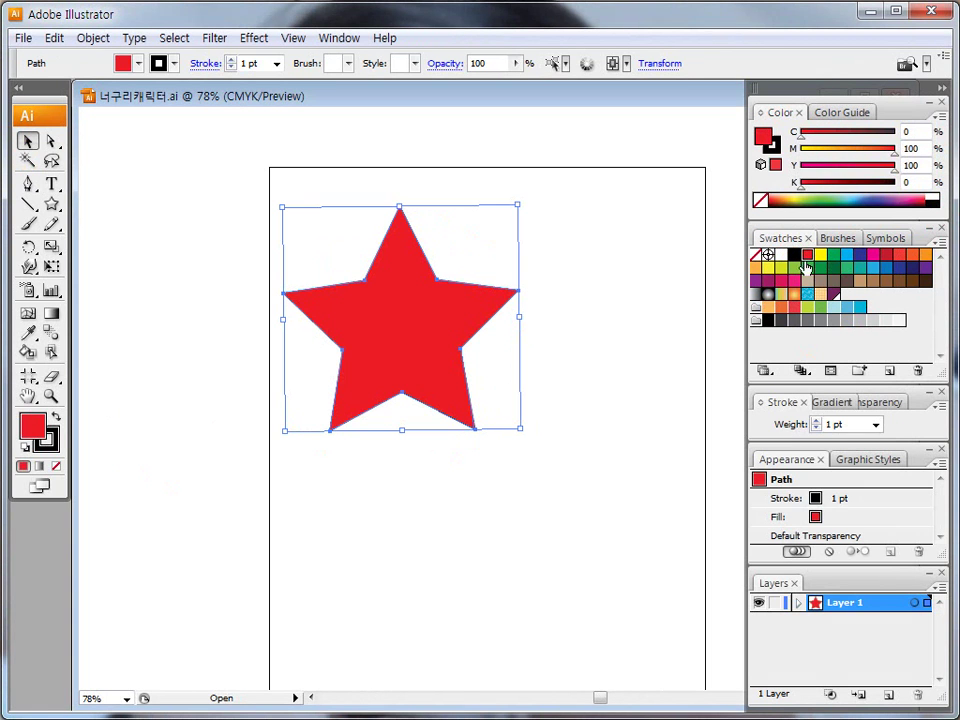
# Step: Make the star's stroke active and colour it with the dark blue swatch (C 100, M 100, Y 0, K 0)
pyautogui.click(50, 446)
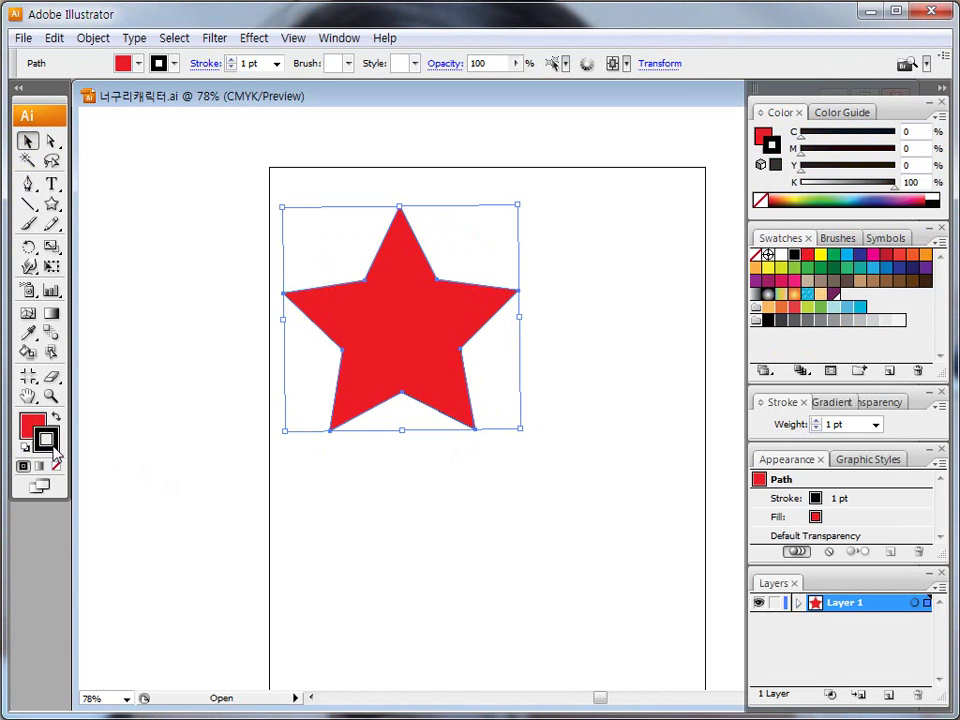
pyautogui.hotkey('ctrl', '2')
pyautogui.moveTo(71, 458); pyautogui.dragTo(38, 432)
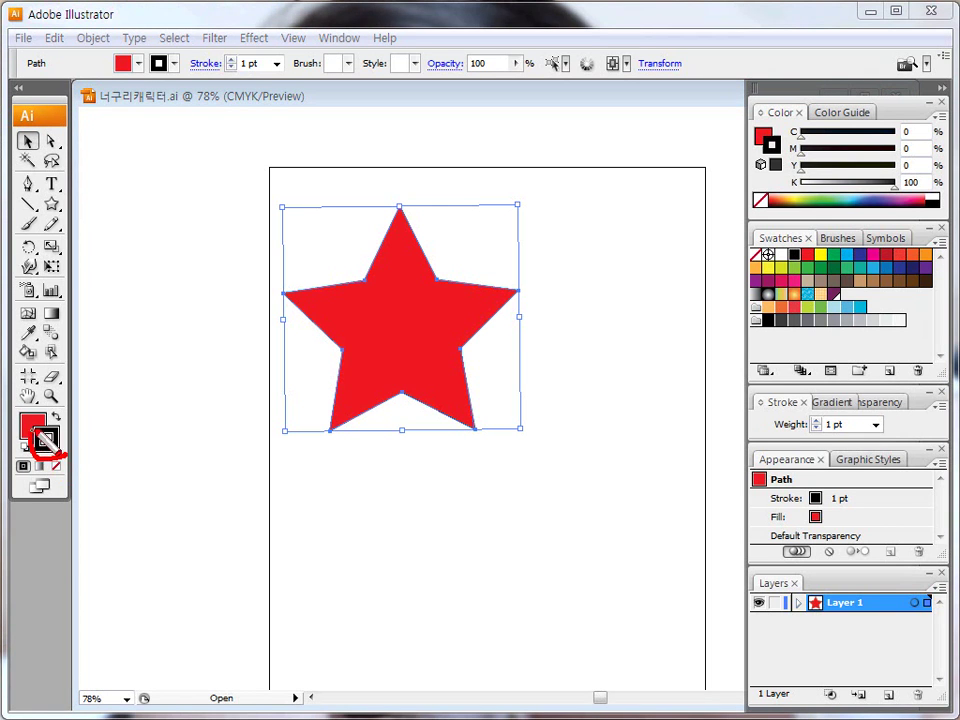
pyautogui.press('Escape')
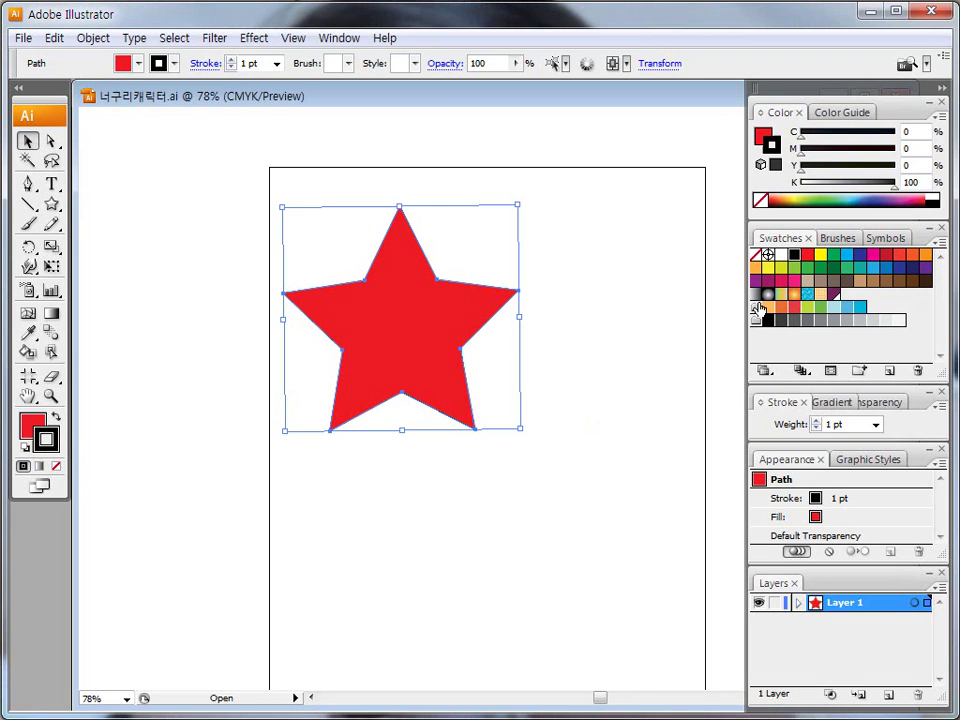
pyautogui.click(859, 256)
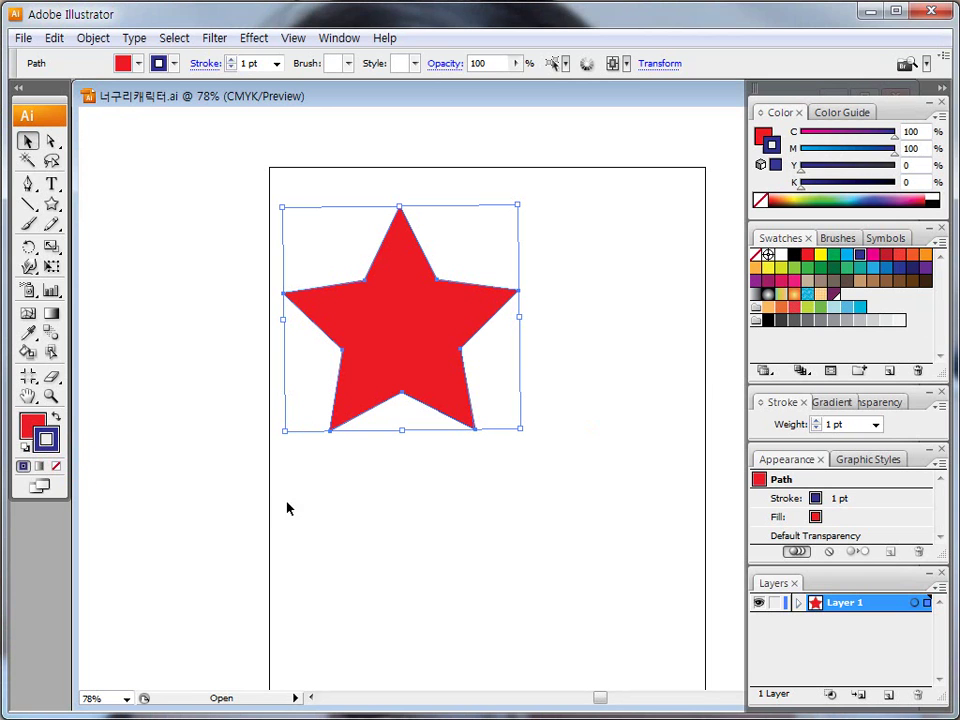
# Step: Set the star's stroke weight to 8 pt
pyautogui.click(283, 433)
pyautogui.hotkey('ctrl', '2')
pyautogui.moveTo(762, 394)
pyautogui.mouseDown()
pyautogui.moveTo(930, 405)
pyautogui.moveTo(948, 425)
pyautogui.moveTo(767, 442)
pyautogui.mouseUp()
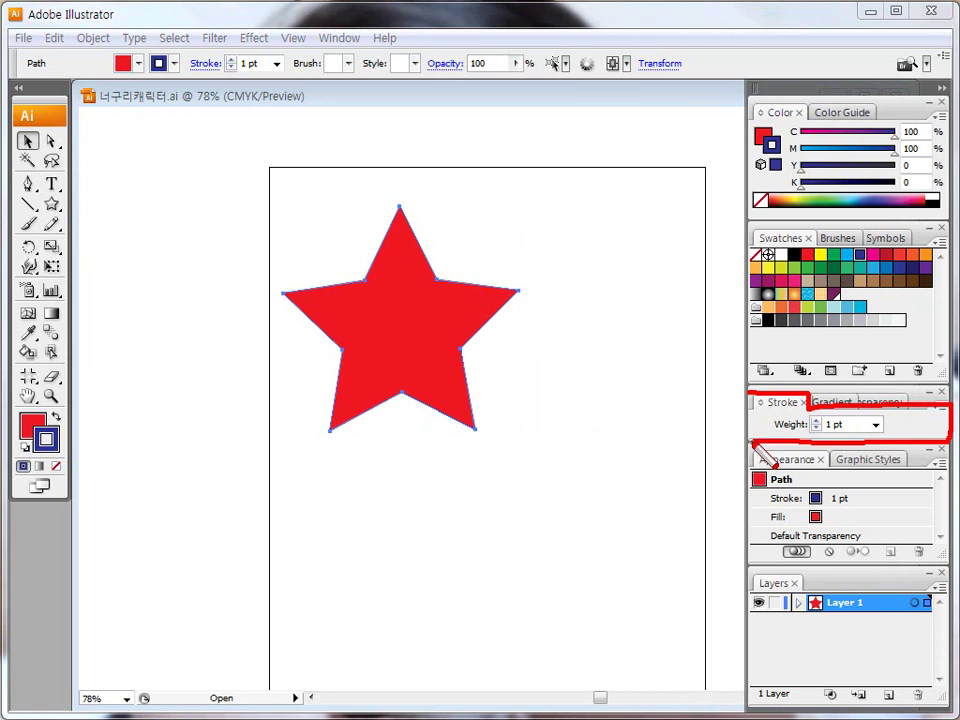
pyautogui.press('Escape')
pyautogui.click(875, 424)
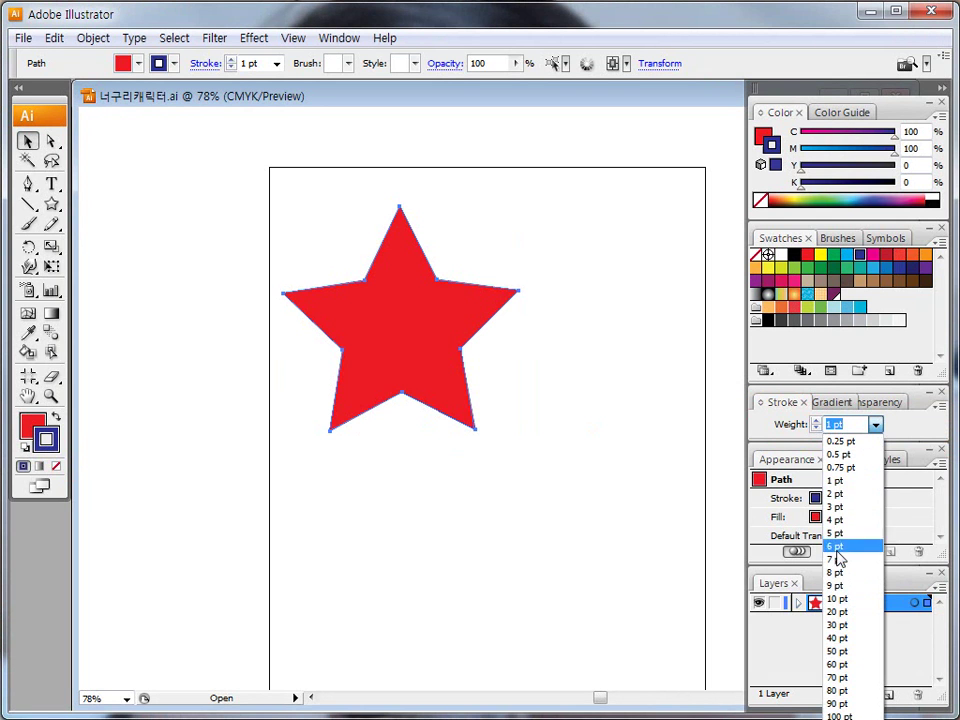
pyautogui.click(836, 572)
pyautogui.click(486, 428)
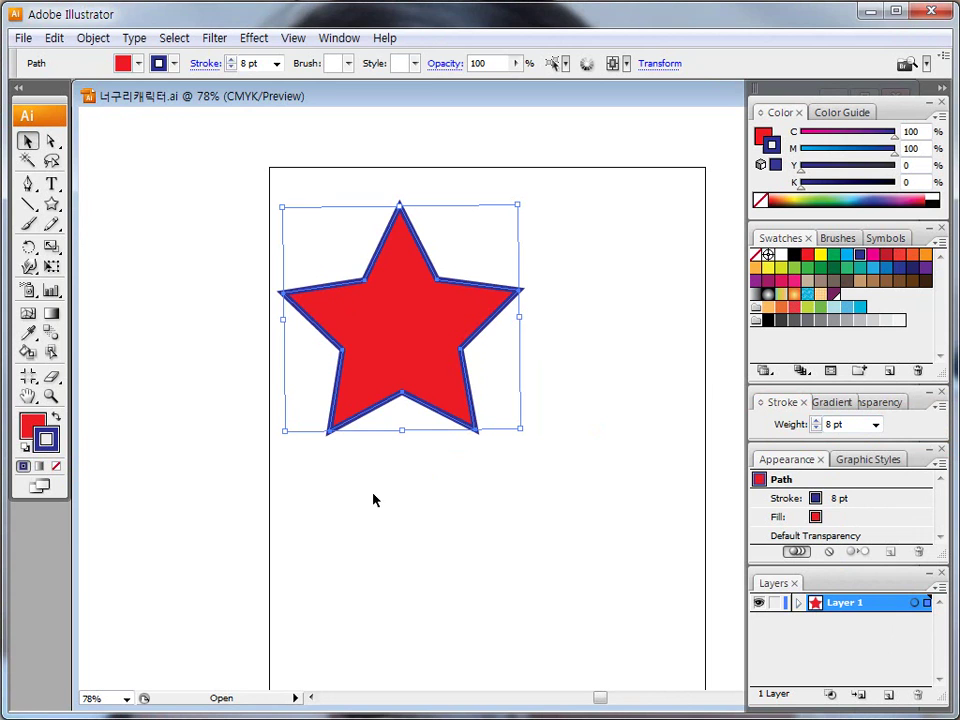
pyautogui.moveTo(40, 420)
pyautogui.mouseDown()
pyautogui.moveTo(220, 354)
pyautogui.moveTo(234, 364)
pyautogui.moveTo(251, 337)
pyautogui.moveTo(240, 365)
pyautogui.moveTo(268, 378)
pyautogui.mouseUp()
pyautogui.moveTo(50, 440); pyautogui.dragTo(123, 476)
pyautogui.moveTo(194, 439)
pyautogui.mouseDown()
pyautogui.moveTo(191, 482)
pyautogui.moveTo(204, 491)
pyautogui.moveTo(216, 465)
pyautogui.moveTo(238, 472)
pyautogui.moveTo(258, 500)
pyautogui.mouseUp()
pyautogui.press('Escape')
pyautogui.hotkey('ctrl', '2')
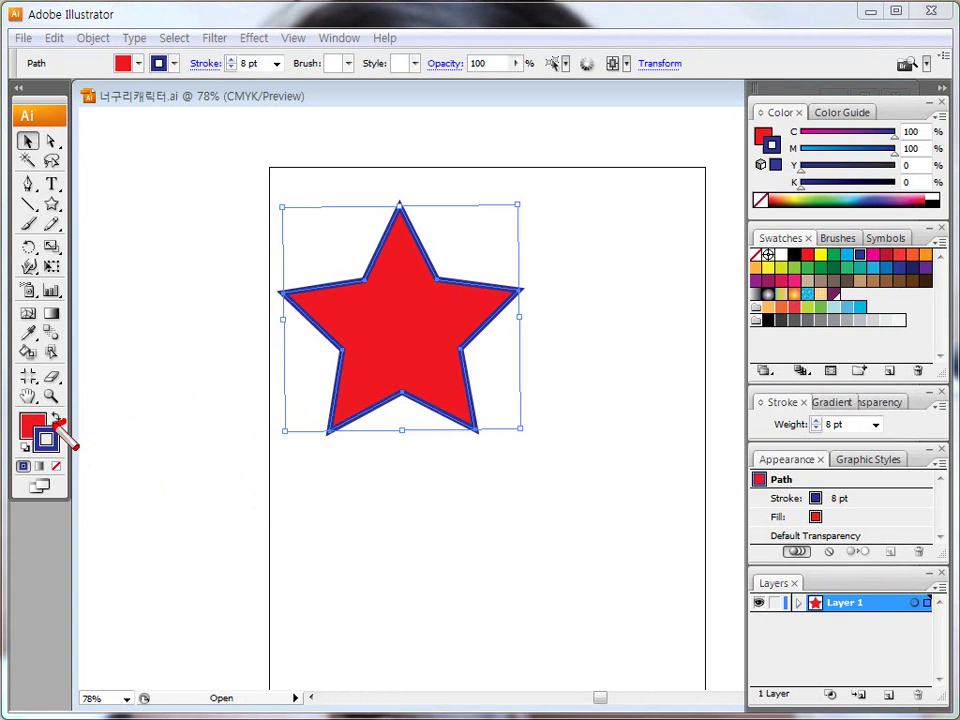
pyautogui.press('Escape')
# Step: Swap the star's fill and stroke colours back and forth several times, ending with a red fill and blue stroke
pyautogui.click(55, 420)
pyautogui.click(55, 420)
pyautogui.click(55, 420)
pyautogui.click(55, 420)
pyautogui.click(55, 420)
pyautogui.click(55, 420)
pyautogui.click(55, 420)
pyautogui.click(55, 420)
pyautogui.click(55, 420)
pyautogui.click(55, 420)
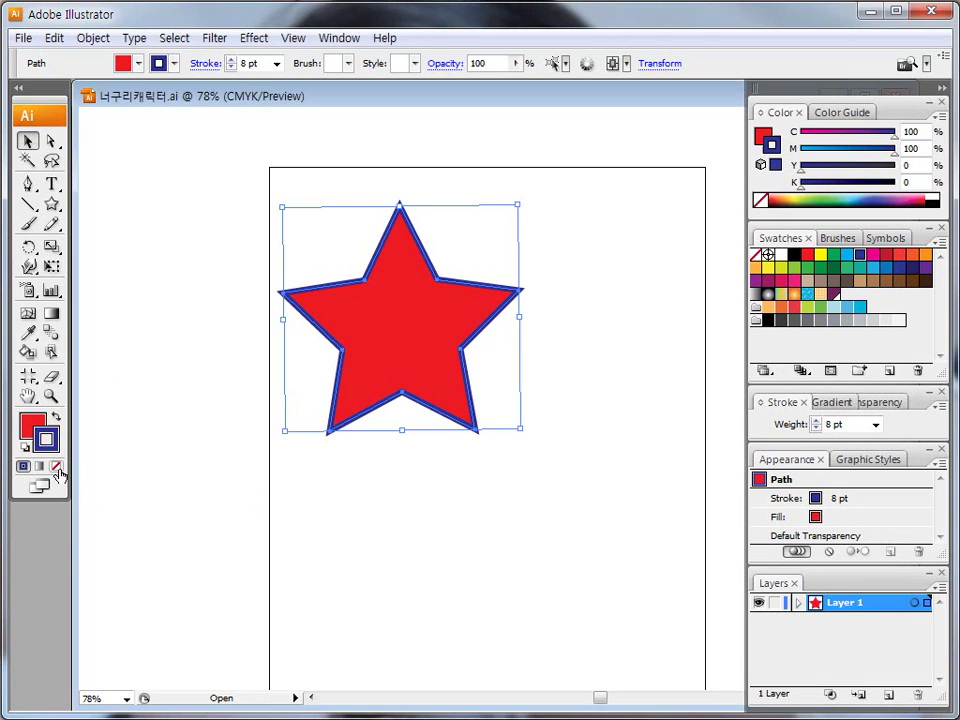
# Step: Set both the star's stroke and its fill to None, and deselect the star
pyautogui.click(57, 467)
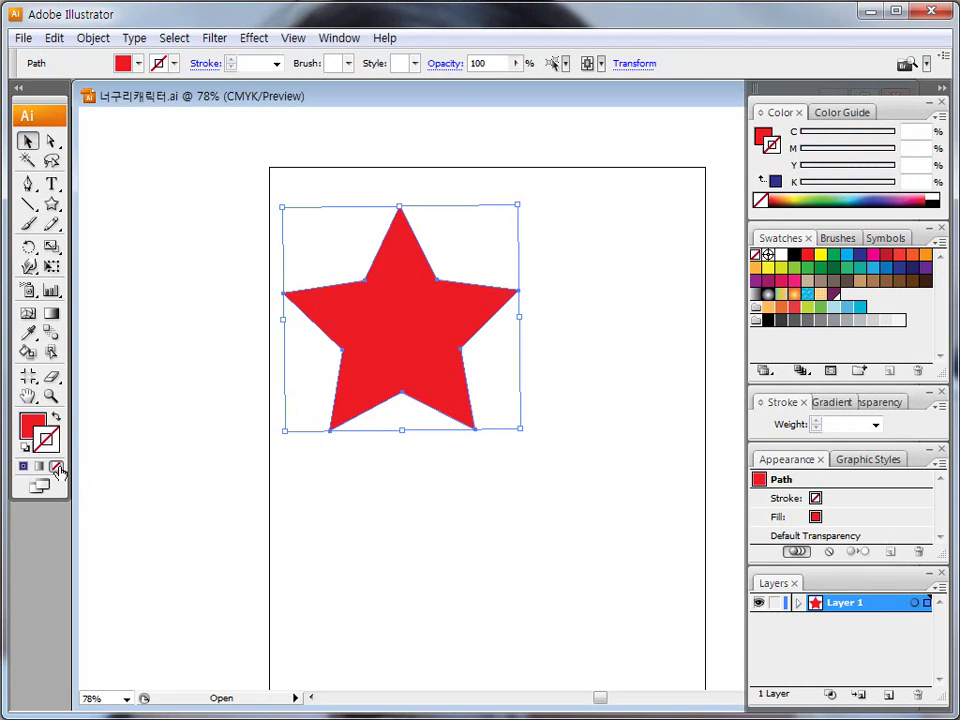
pyautogui.click(31, 425)
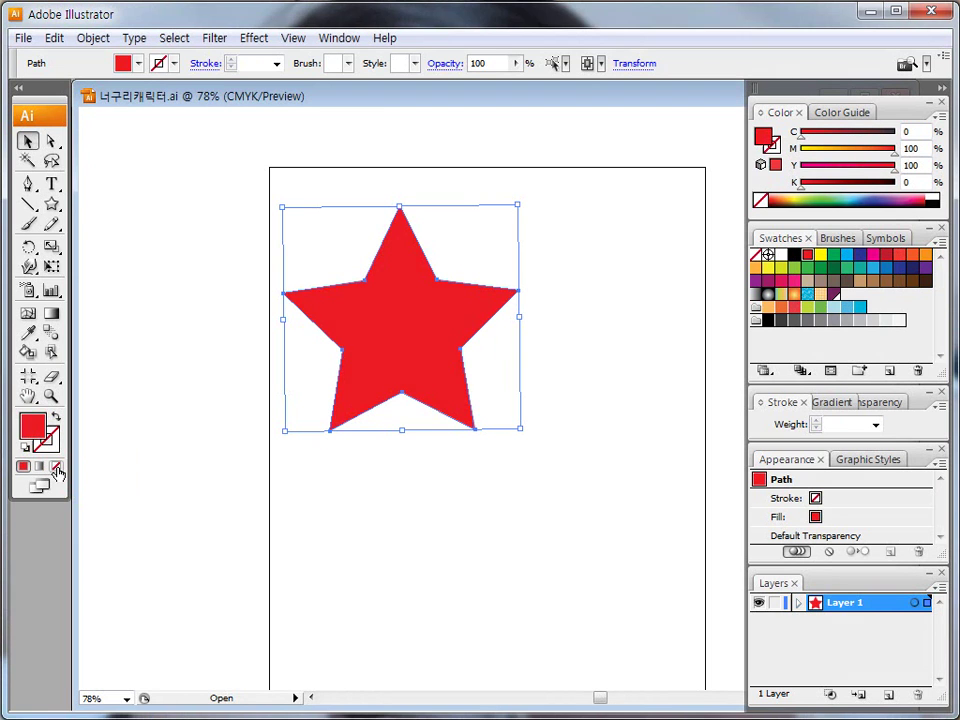
pyautogui.click(57, 467)
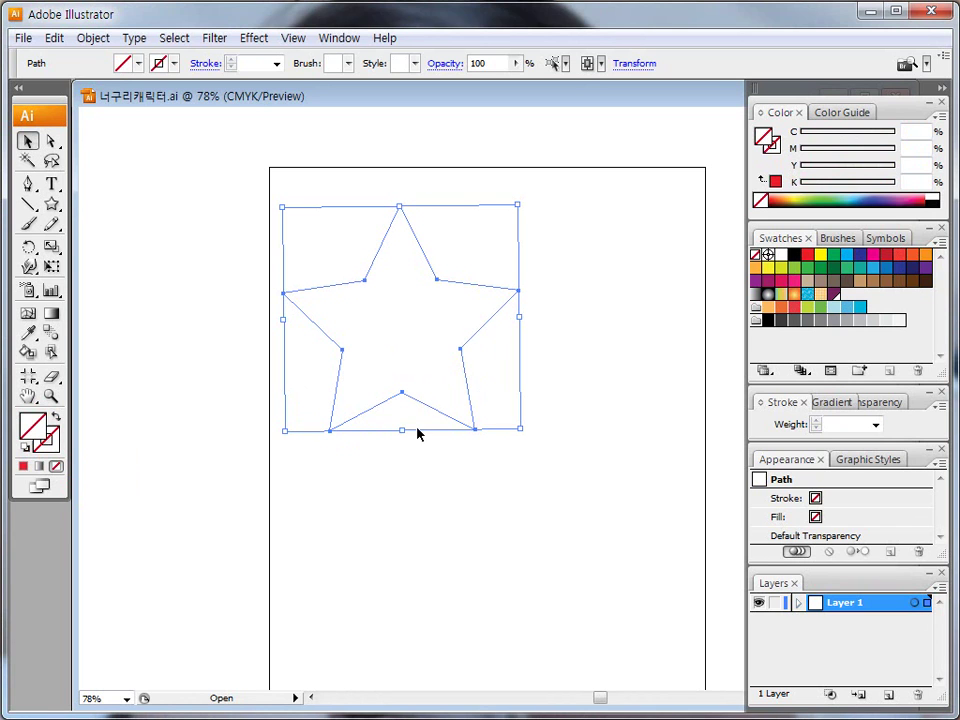
pyautogui.click(401, 473)
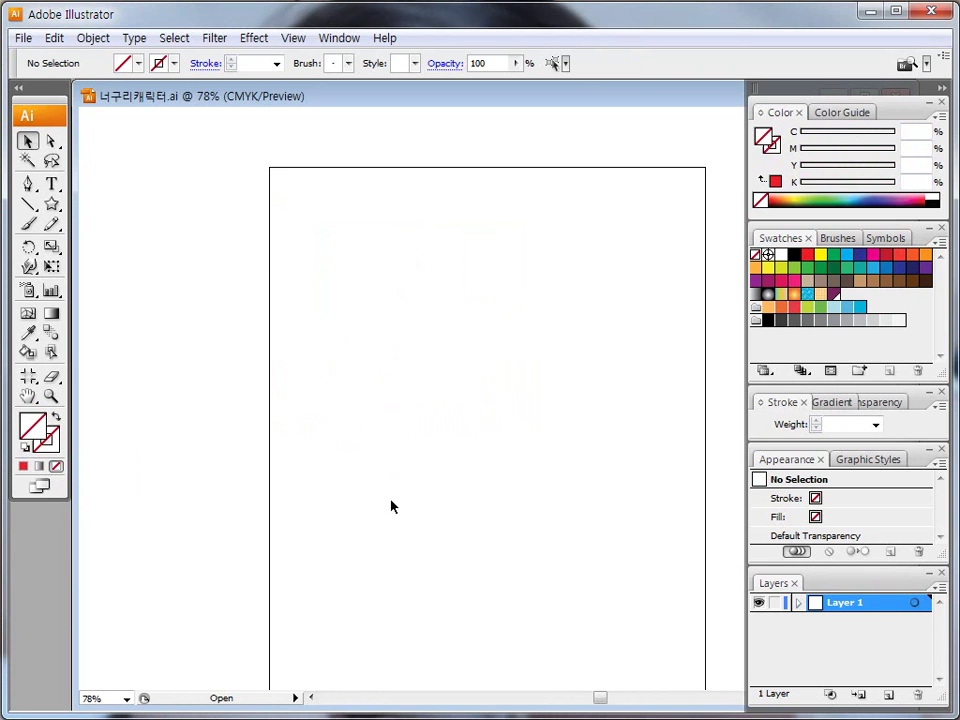
# Step: Reselect the invisible star, restore the default white fill and black 1 pt stroke, and deselect it
pyautogui.moveTo(324, 544); pyautogui.dragTo(612, 286)
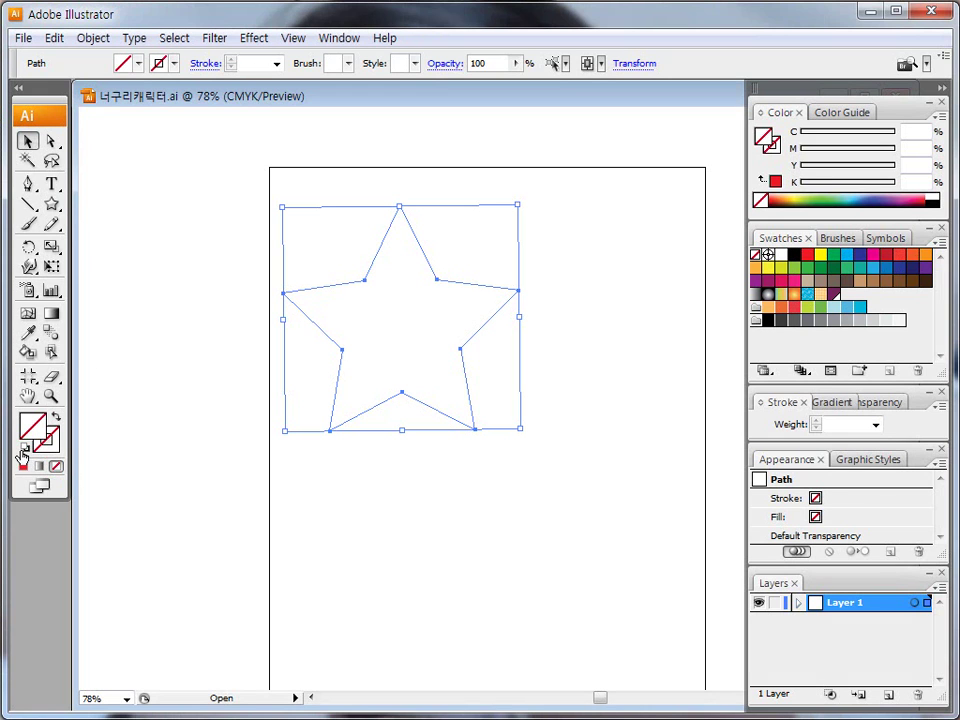
pyautogui.click(25, 447)
pyautogui.click(201, 461)
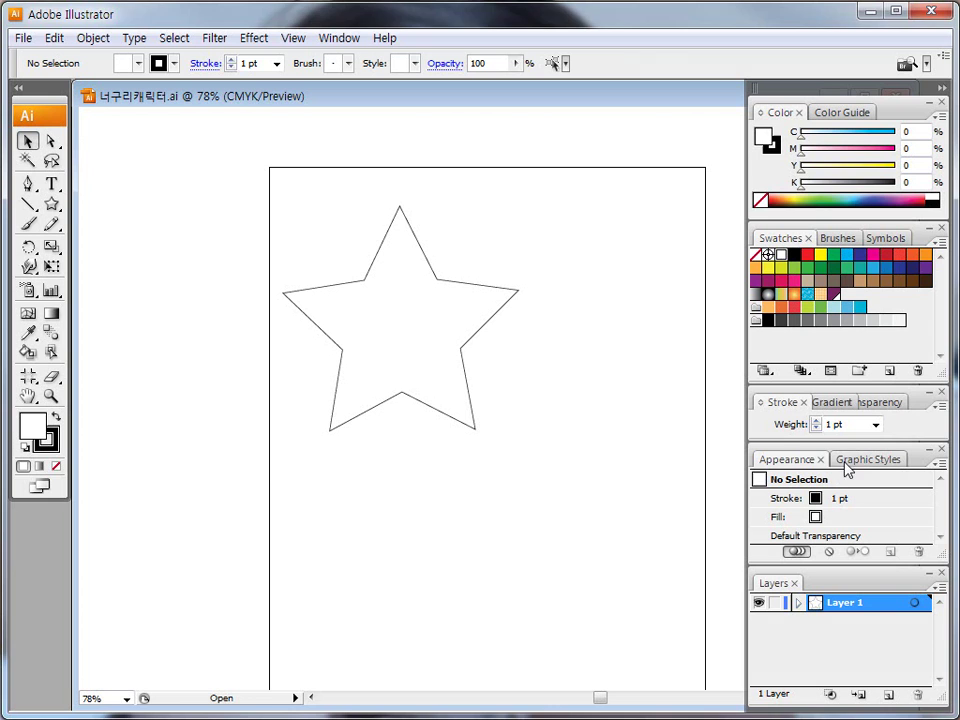
pyautogui.moveTo(758, 442)
pyautogui.mouseDown()
pyautogui.moveTo(849, 442)
pyautogui.moveTo(896, 416)
pyautogui.moveTo(770, 420)
pyautogui.mouseUp()
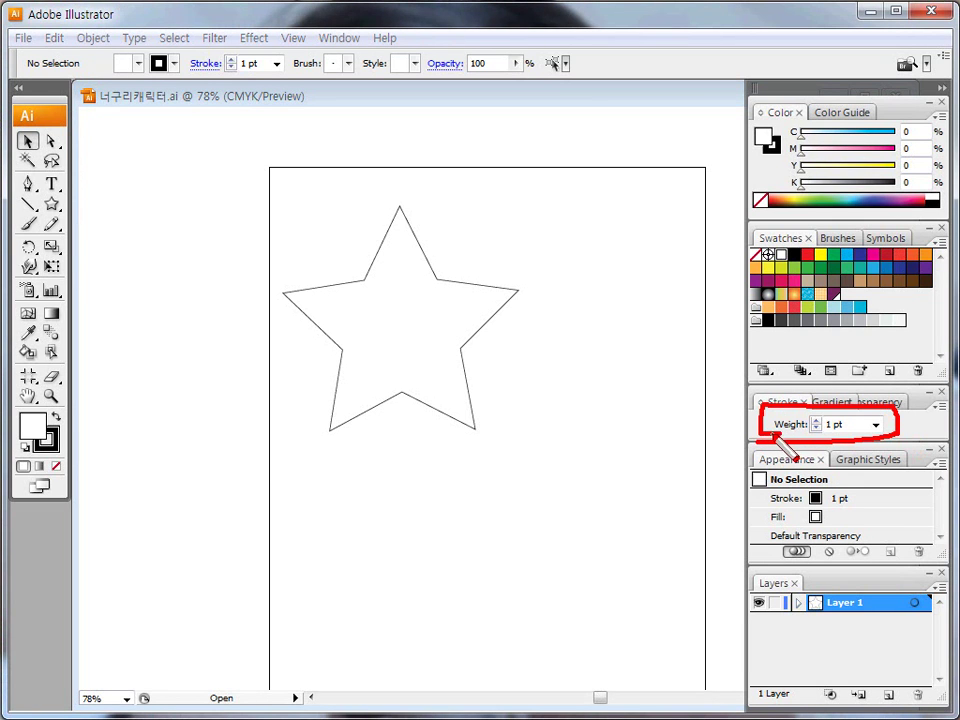
pyautogui.press('Escape')
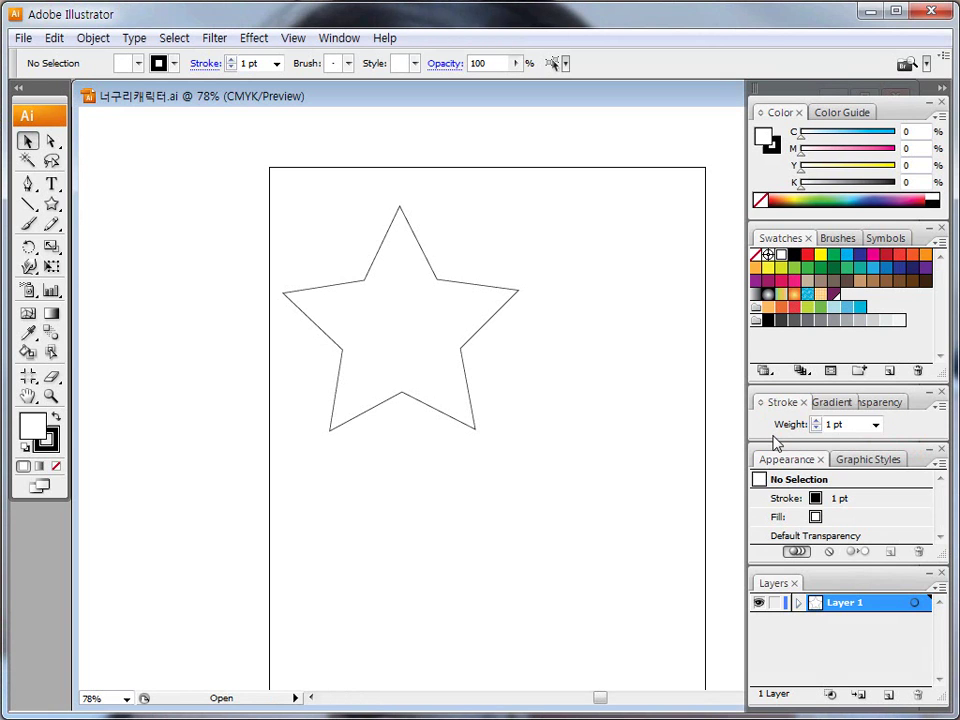